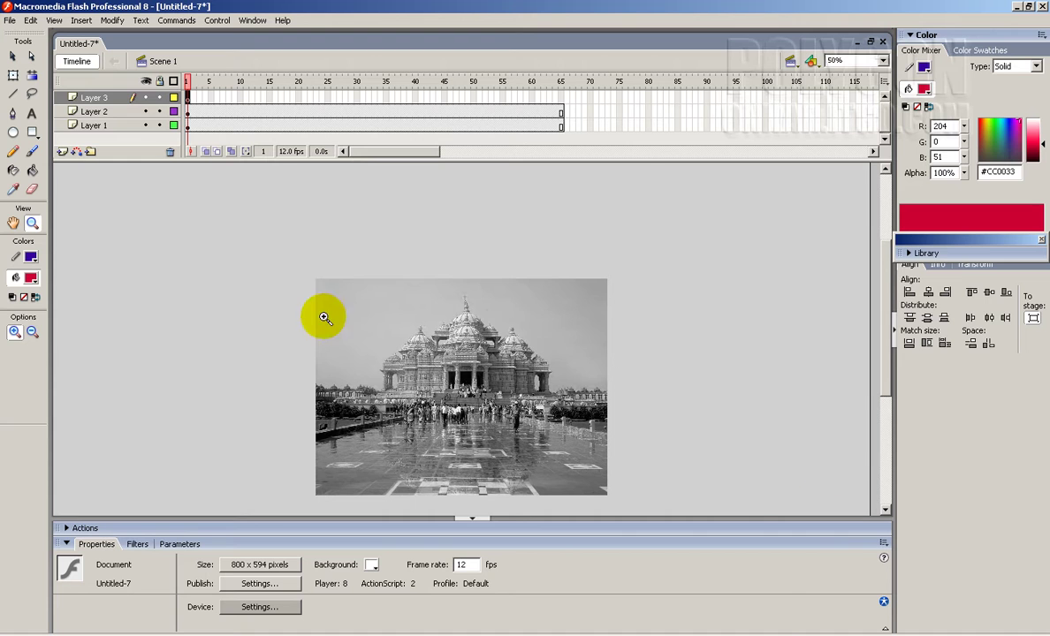
Enlarge the timeline, open the Library, and inspect bitmaps 01 (2) and 01 (2) BWcopy
left_click_drag(221, 159, 223, 187)
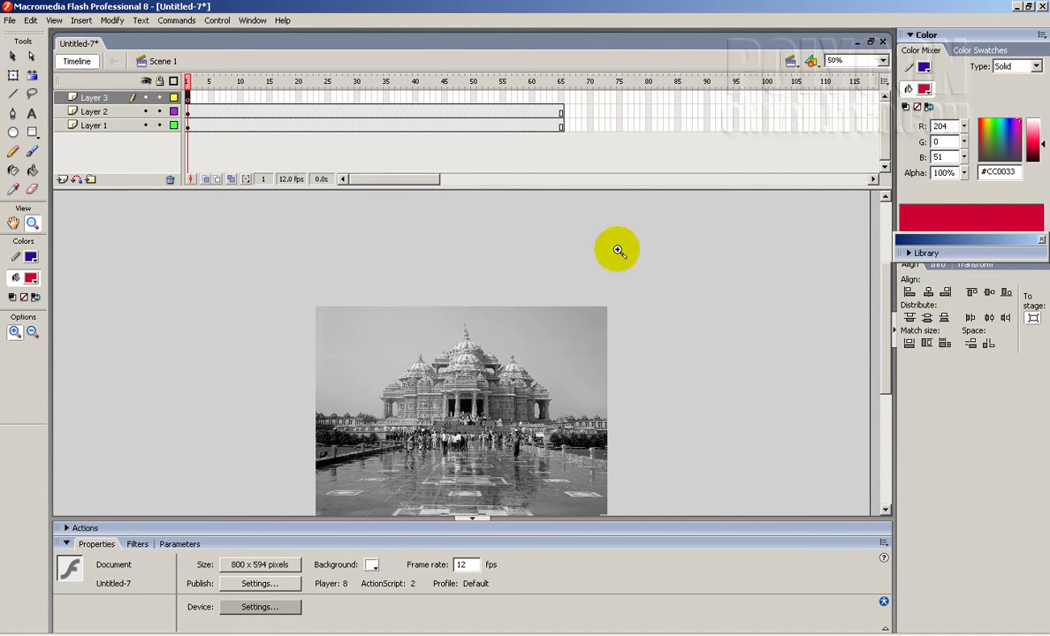
left_click(911, 255)
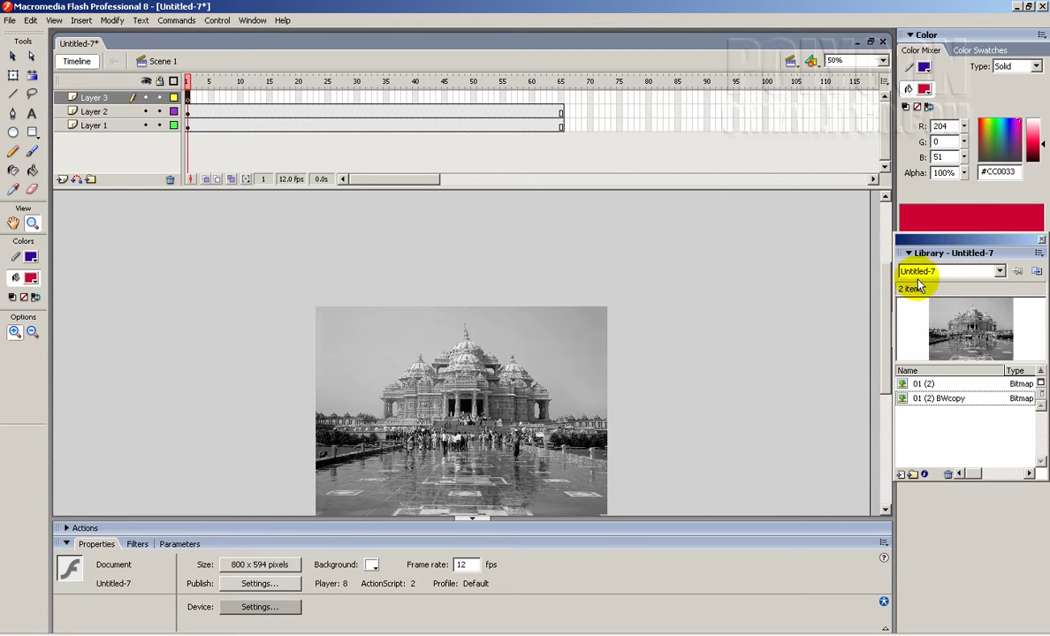
double_click(915, 385)
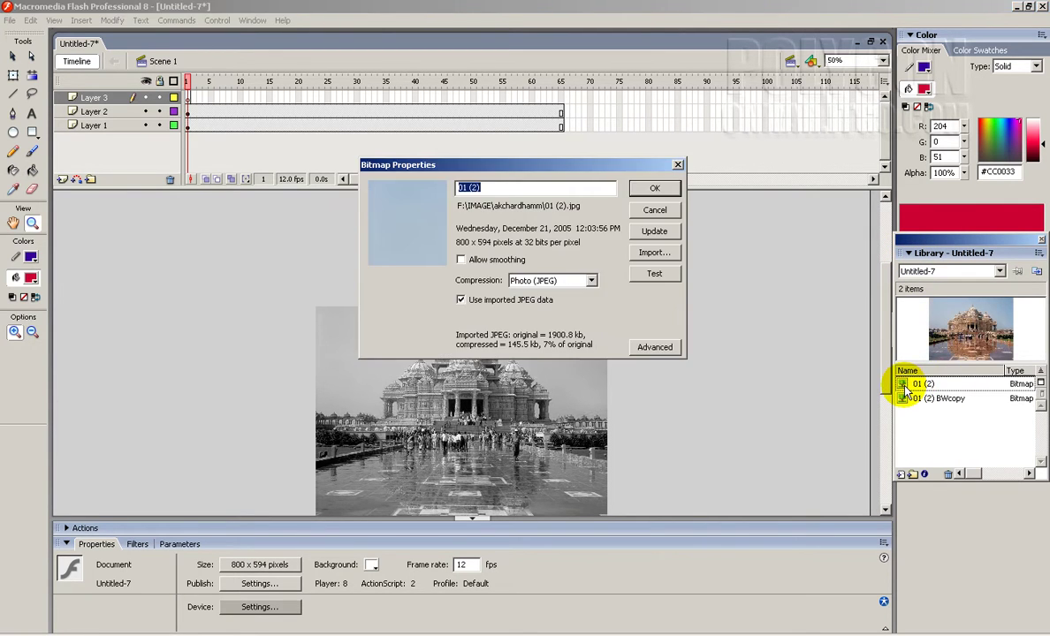
left_click(669, 214)
left_click(957, 399)
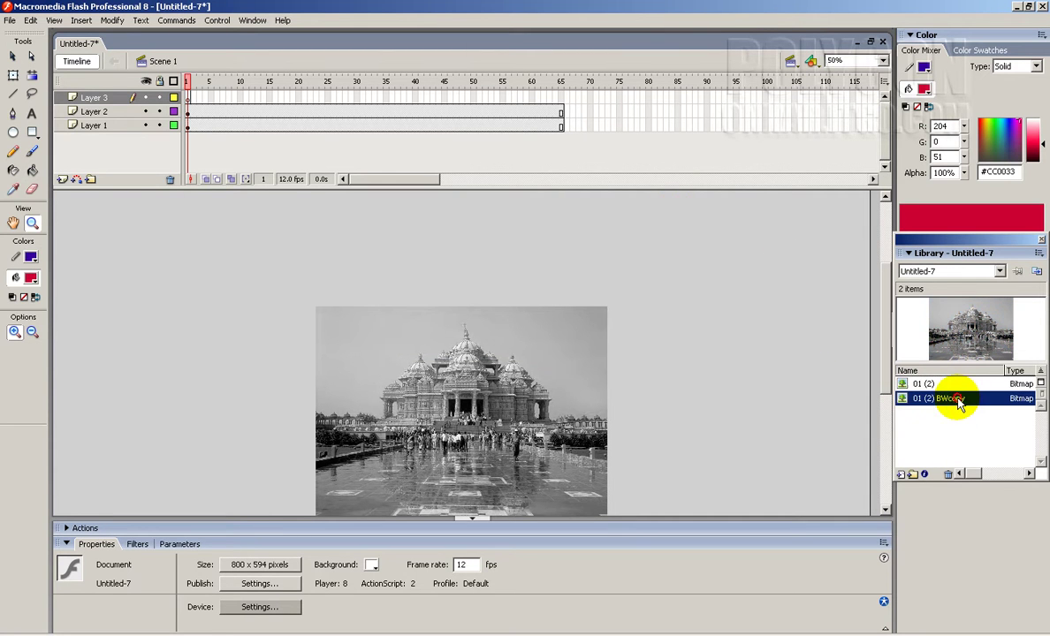
left_click(920, 385)
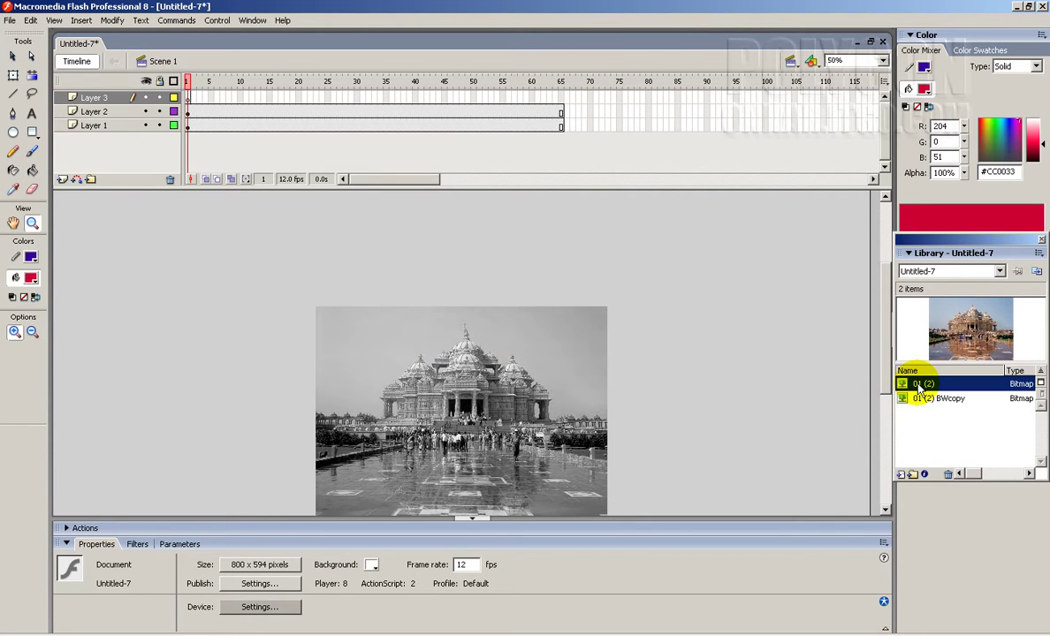
left_click(146, 98)
left_click(147, 111)
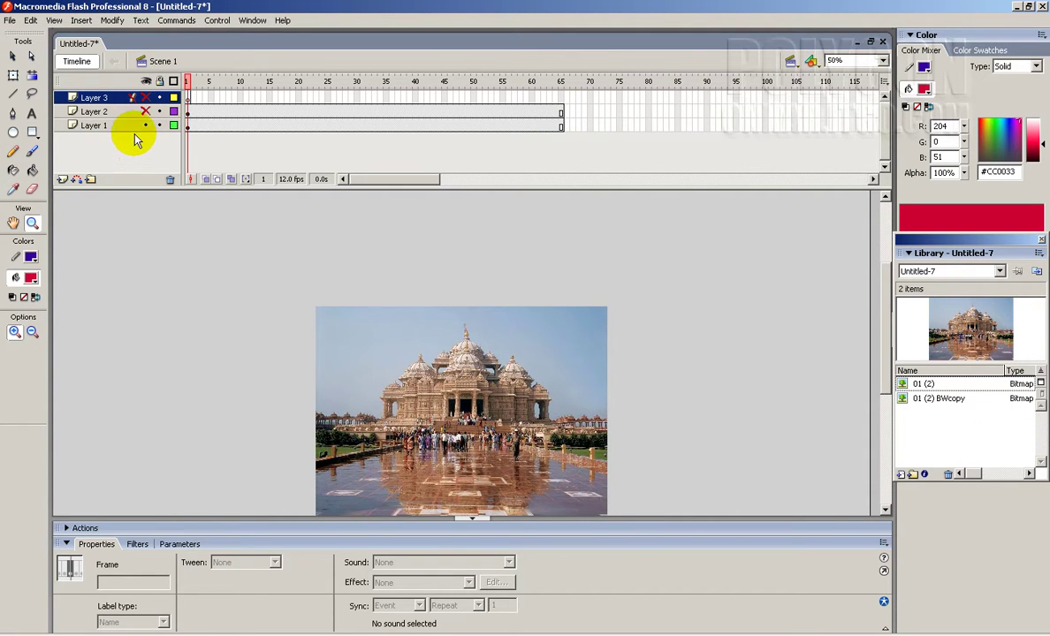
left_click(146, 112)
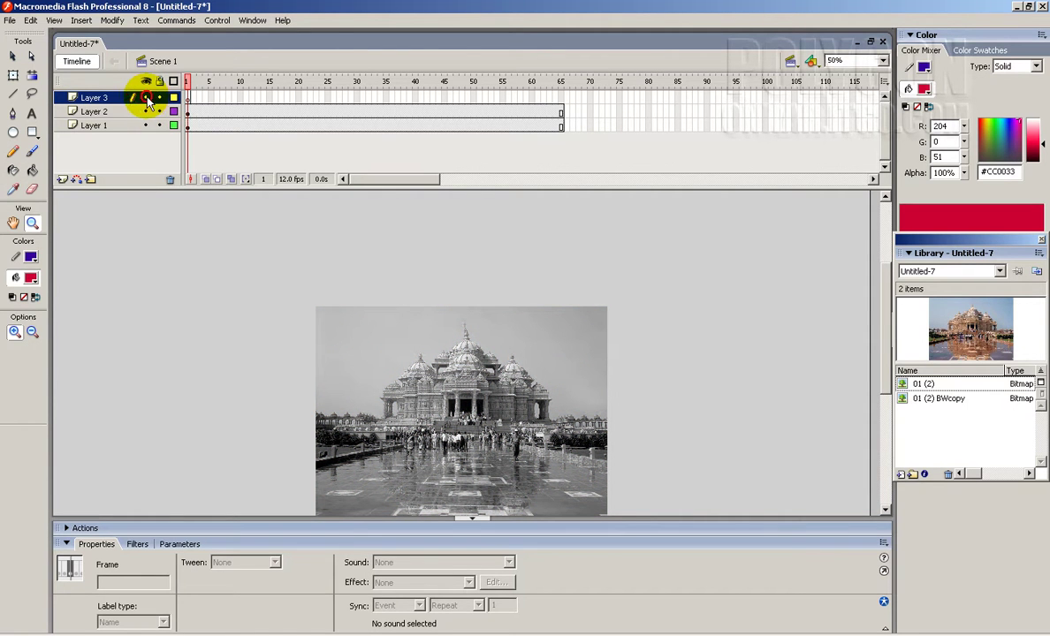
left_click(147, 97)
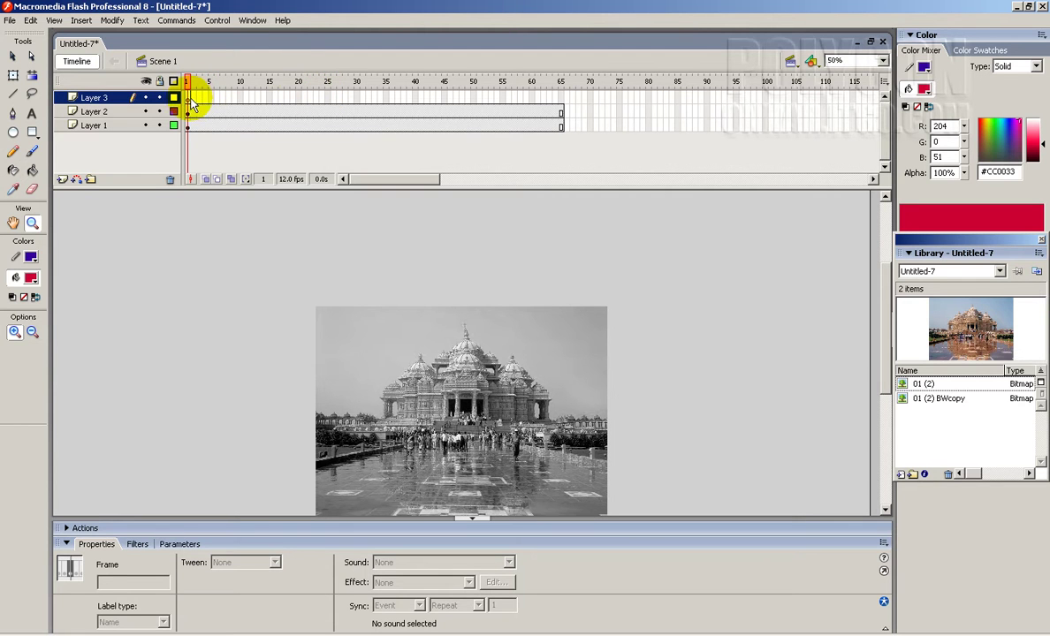
left_click(190, 99)
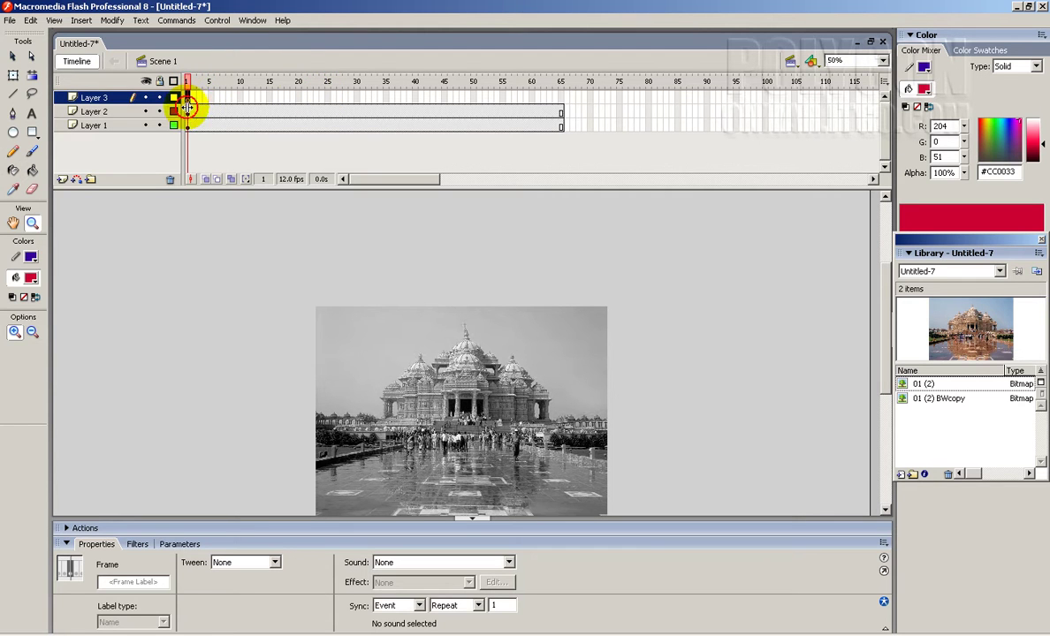
Select Layer 3's first frame and choose the Brush tool at a large size
left_click(33, 133)
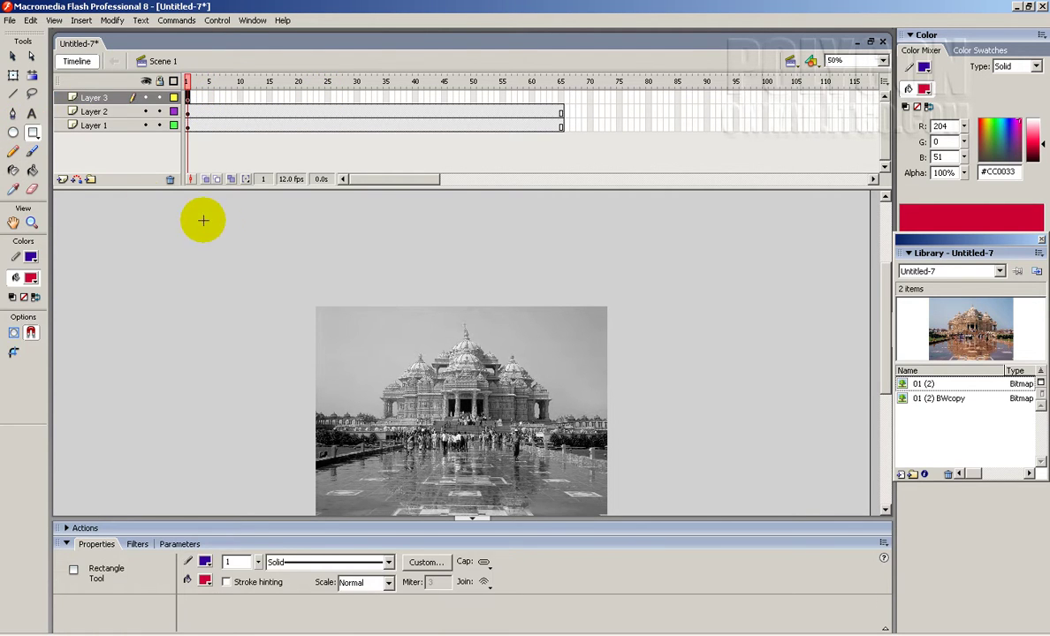
left_click(884, 510)
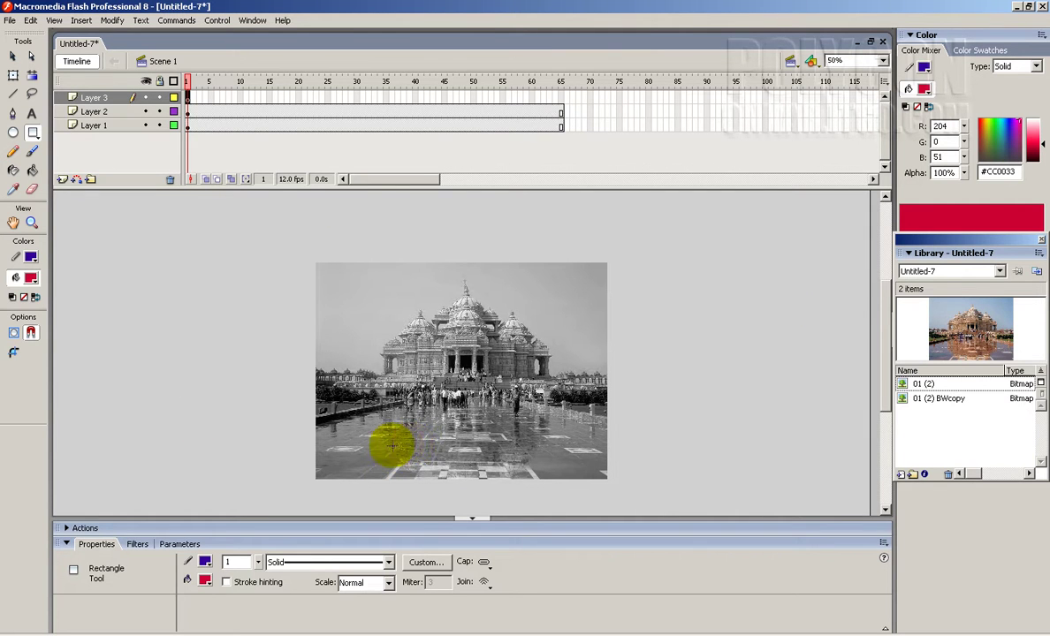
left_click(187, 96)
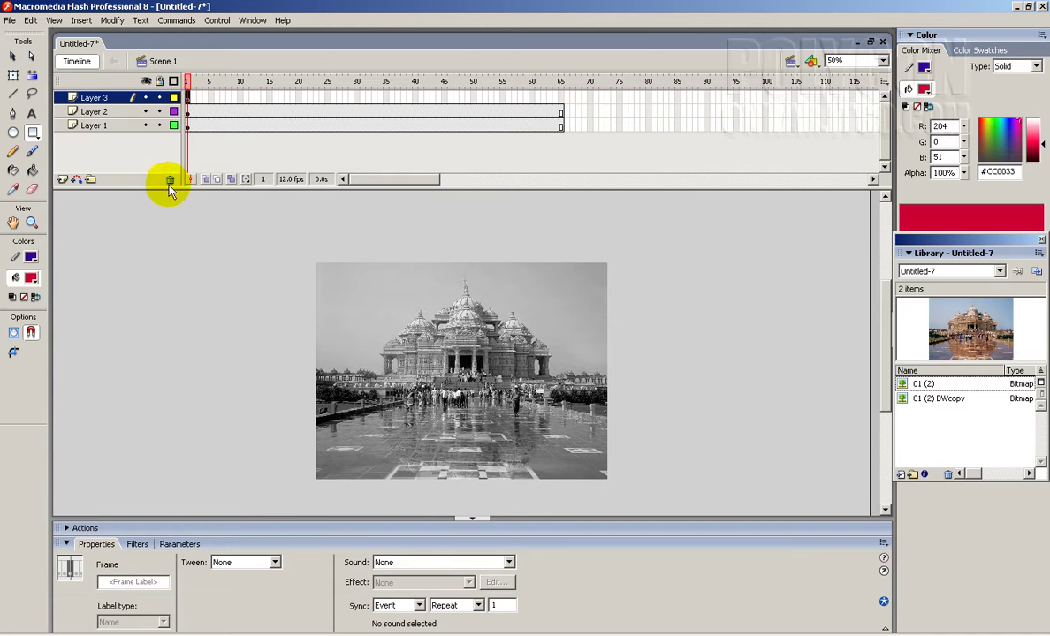
left_click(32, 152)
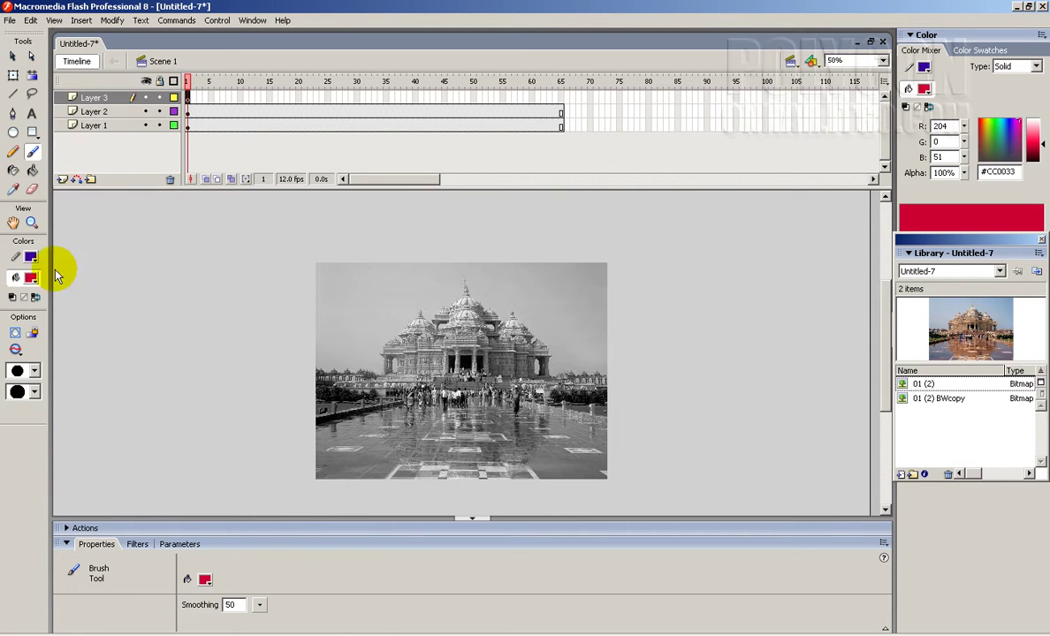
left_click(34, 370)
left_click(35, 523)
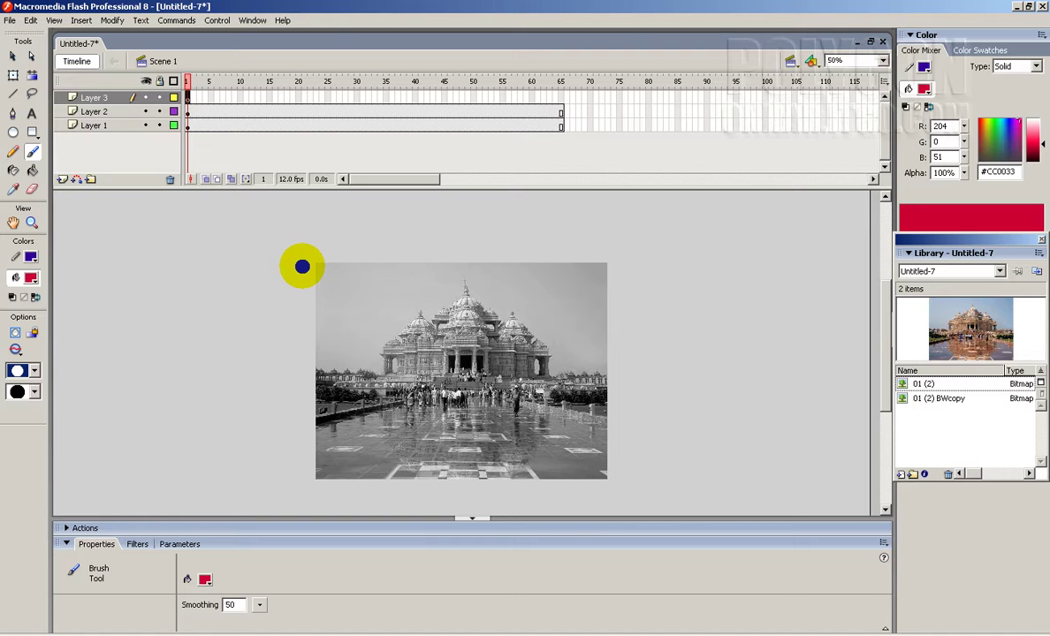
Check the layers at frame 65, then return to frame 1 with Layer 1 active
left_click(299, 267)
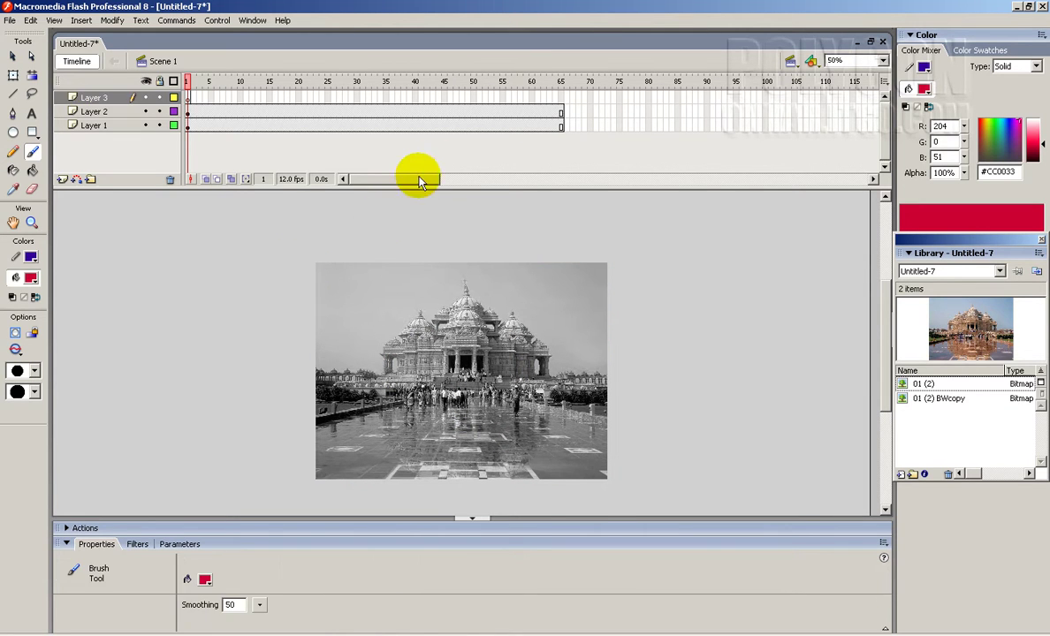
left_click(560, 111)
left_click(553, 130)
key("Home")
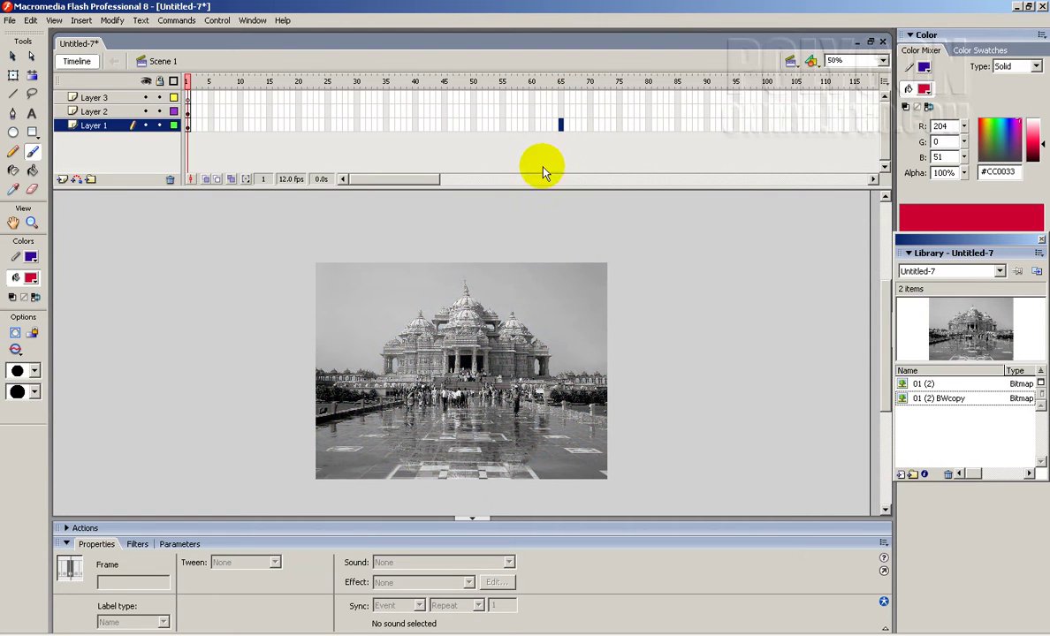
left_click(146, 111)
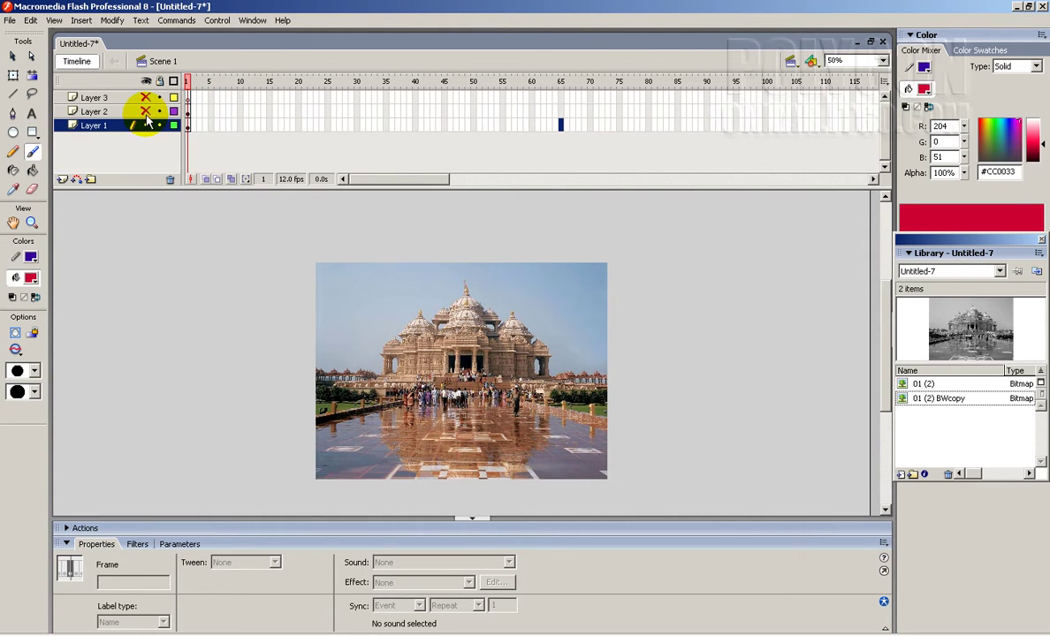
left_click(146, 112)
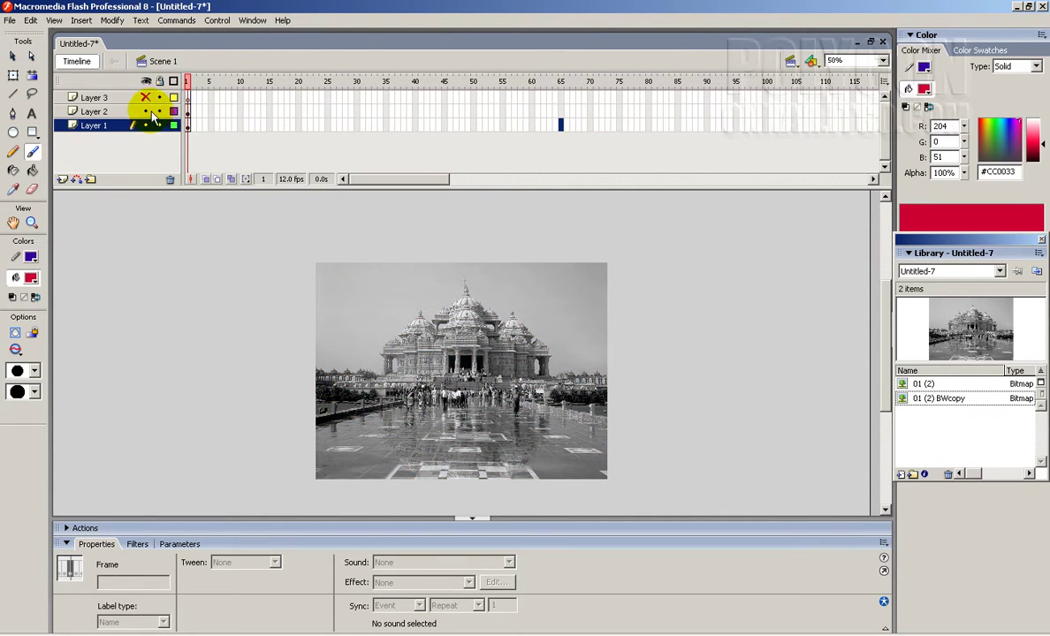
left_click(145, 98)
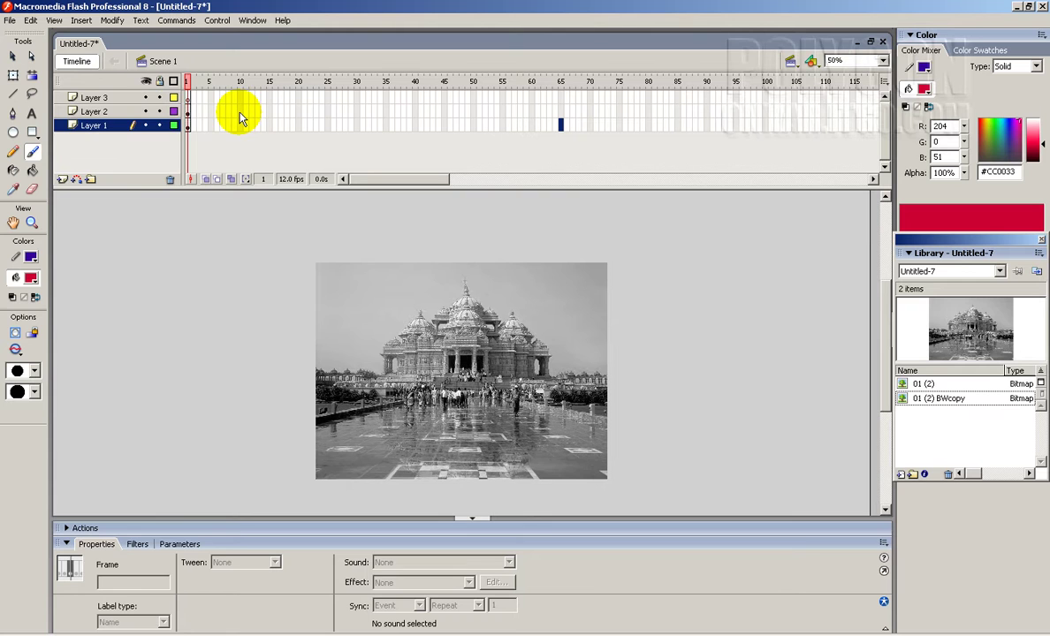
left_click(187, 98)
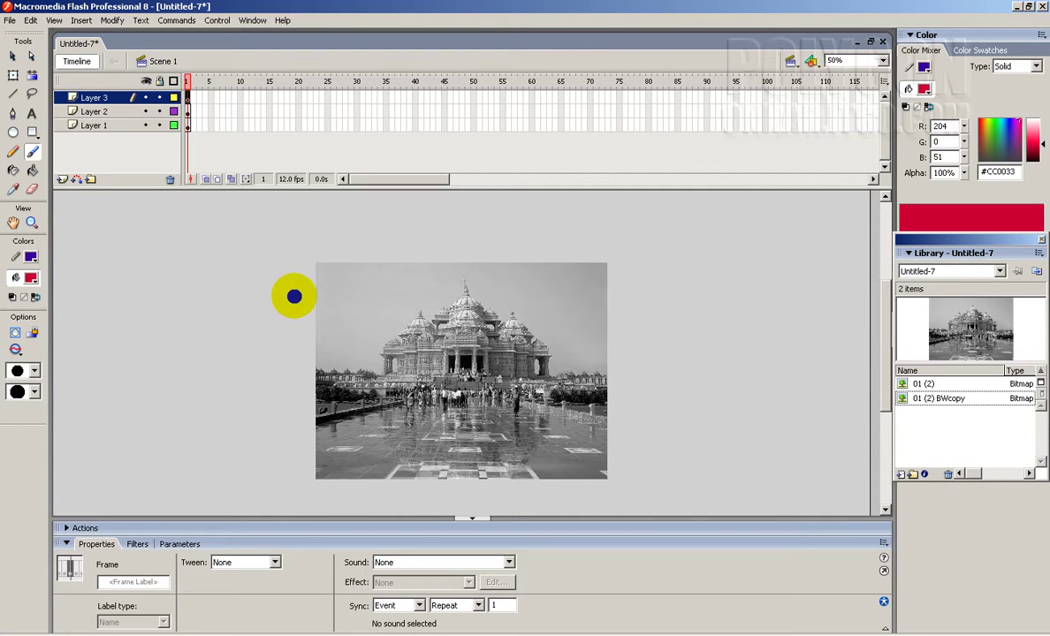
Paint a red test stroke, then keyframe red strokes across the photo's lower left foreground
left_click_drag(275, 290, 322, 196)
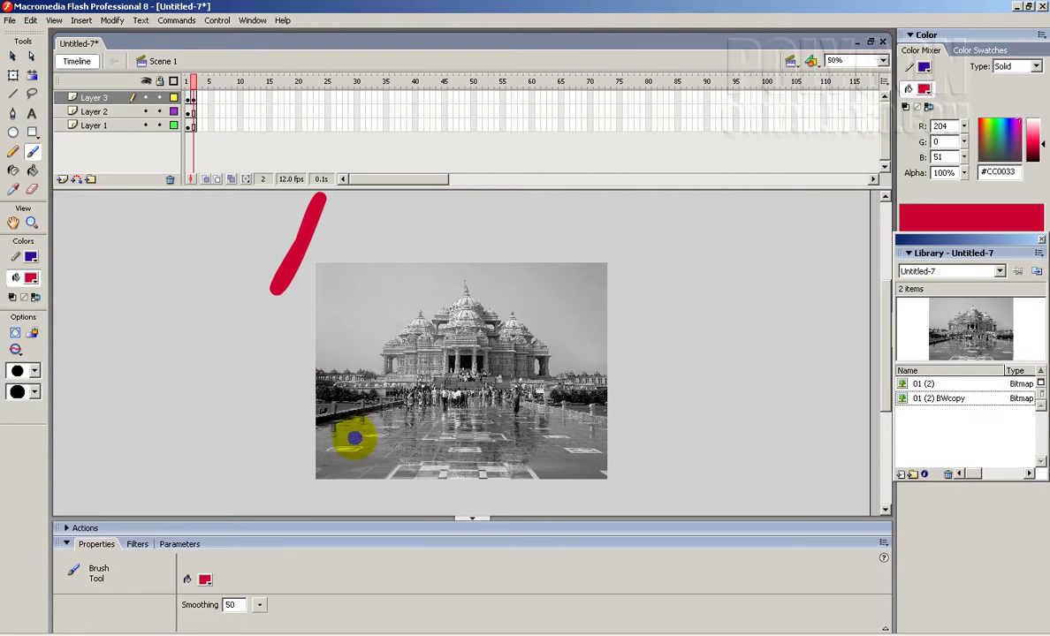
key("F6")
mouse_move(412, 402)
left_mouse_down()
mouse_move(316, 433)
mouse_move(363, 438)
mouse_move(457, 408)
mouse_move(527, 402)
mouse_move(610, 435)
mouse_move(457, 423)
mouse_move(561, 435)
mouse_move(539, 430)
left_mouse_up()
key("F6")
key("F6")
key("F6")
key("F6")
key("F6")
key("F6")
key("F6")
key("F6")
key("F6")
key("F6")
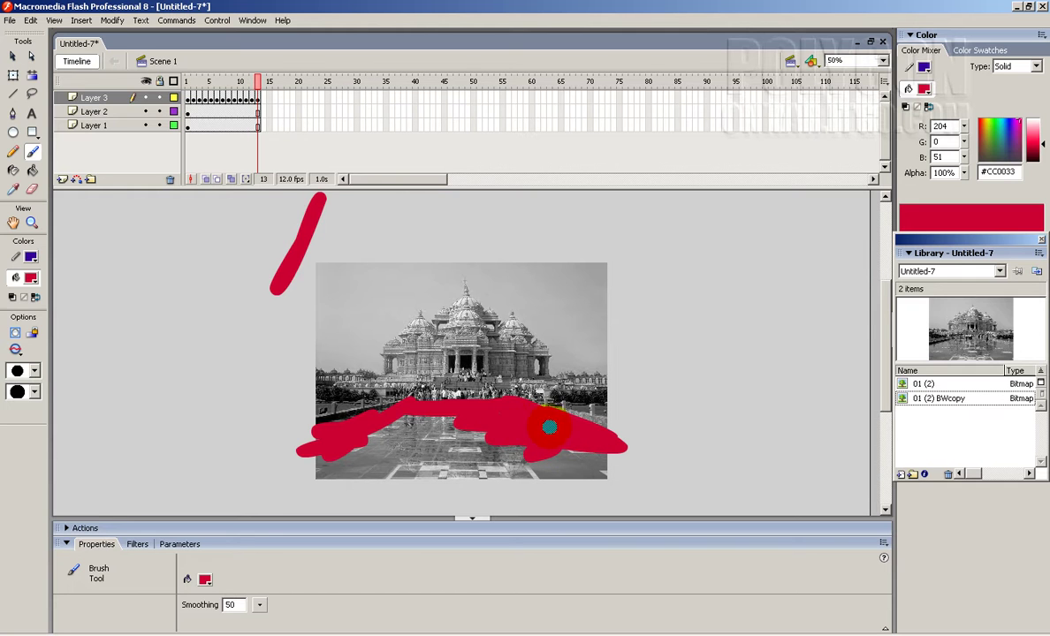
key("F6")
key("F6")
mouse_move(410, 428)
left_mouse_down()
mouse_move(316, 475)
mouse_move(370, 464)
mouse_move(342, 480)
mouse_move(598, 479)
mouse_move(567, 453)
mouse_move(523, 449)
left_mouse_up()
key("F6")
key("F6")
key("F6")
key("F6")
key("F6")
key("F6")
key("F6")
key("F6")
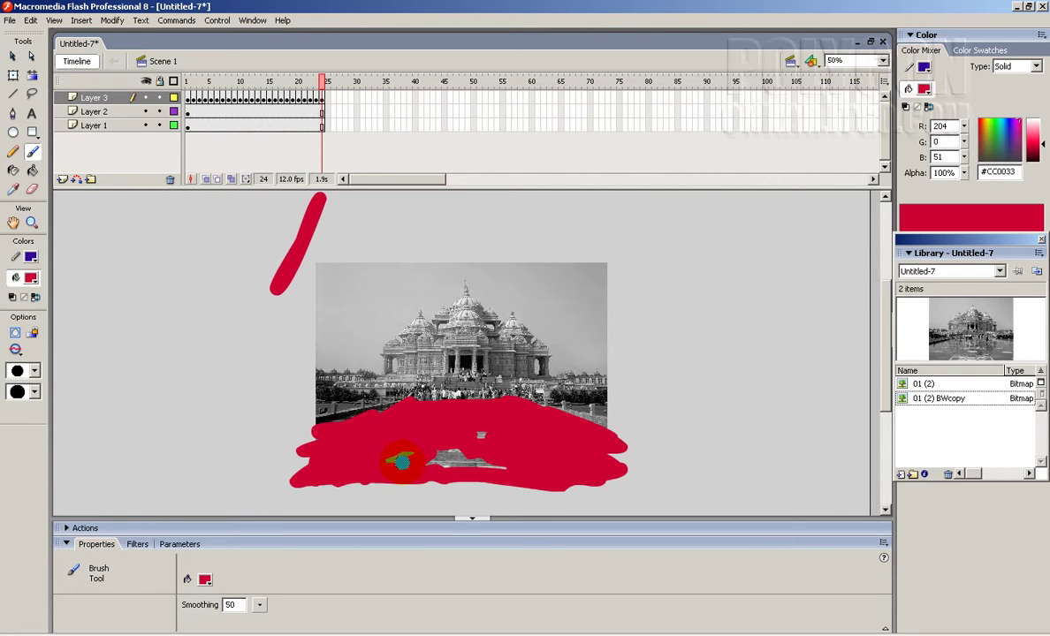
Add keyframes painting red over the grey patch, left foreground and right side
key("F6")
left_click_drag(409, 451, 436, 460)
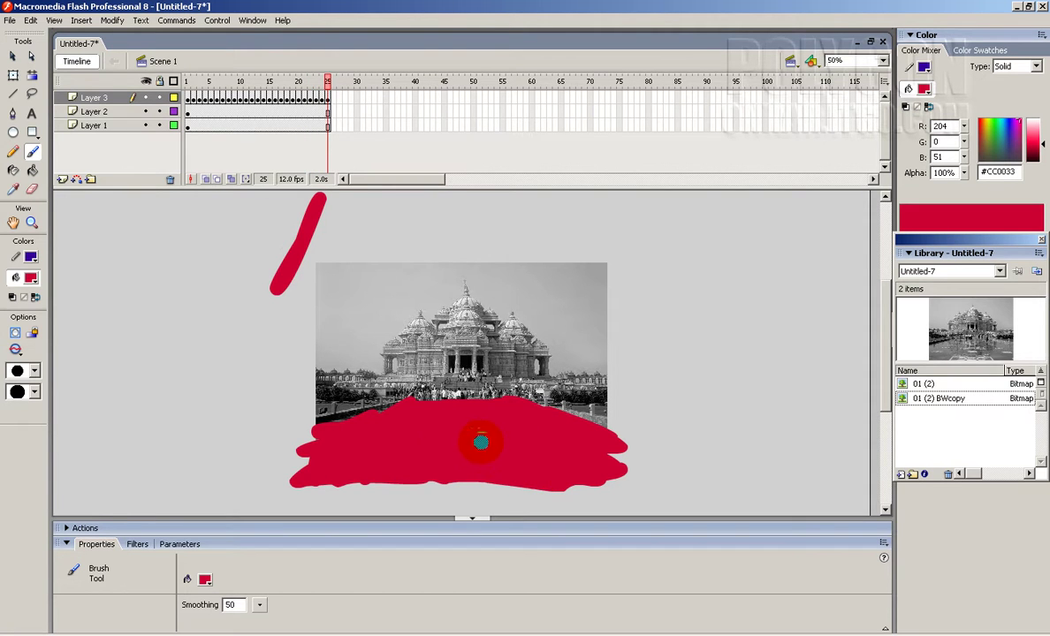
key("F6")
mouse_move(412, 386)
left_mouse_down()
mouse_move(306, 373)
mouse_move(374, 411)
mouse_move(315, 421)
left_mouse_up()
key("F6")
key("F6")
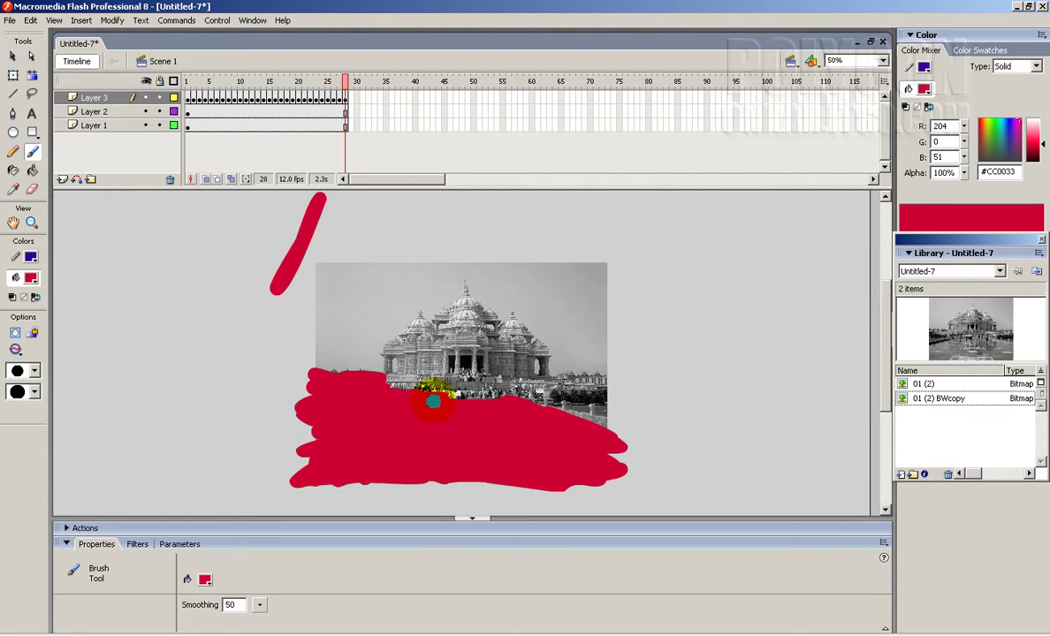
key("F6")
key("F6")
mouse_move(483, 404)
left_mouse_down()
mouse_move(539, 387)
mouse_move(605, 417)
left_mouse_up()
key("F6")
key("F6")
Add keyframes painting red strokes up toward the temple and over its base
key("F6")
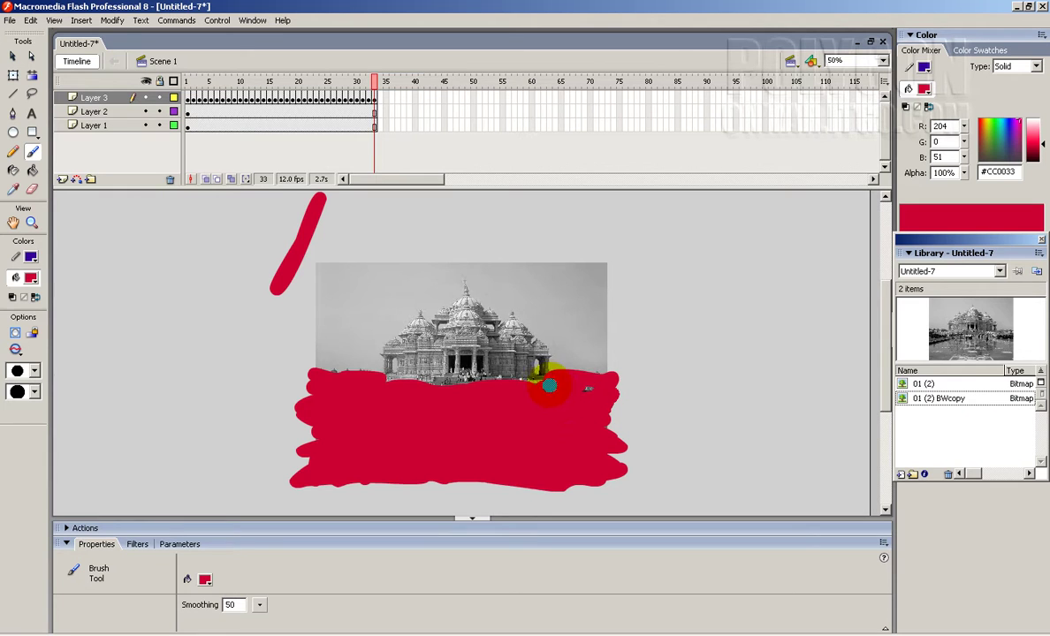
key("F6")
key("F6")
key("F6")
key("F6")
mouse_move(539, 354)
left_mouse_down()
mouse_move(495, 310)
mouse_move(418, 305)
mouse_move(382, 356)
mouse_move(404, 372)
left_mouse_up()
key("F6")
key("F6")
key("F6")
key("F6")
key("F6")
key("F6")
key("F6")
key("F6")
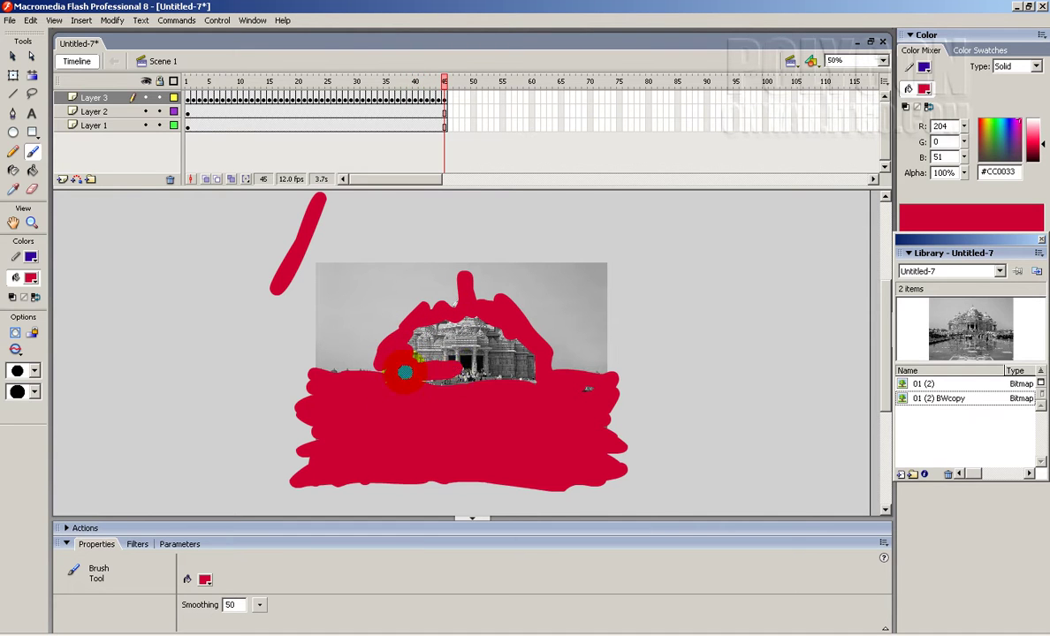
key("F6")
mouse_move(529, 358)
left_mouse_down()
mouse_move(427, 363)
mouse_move(417, 338)
left_mouse_up()
key("F6")
key("F6")
key("F6")
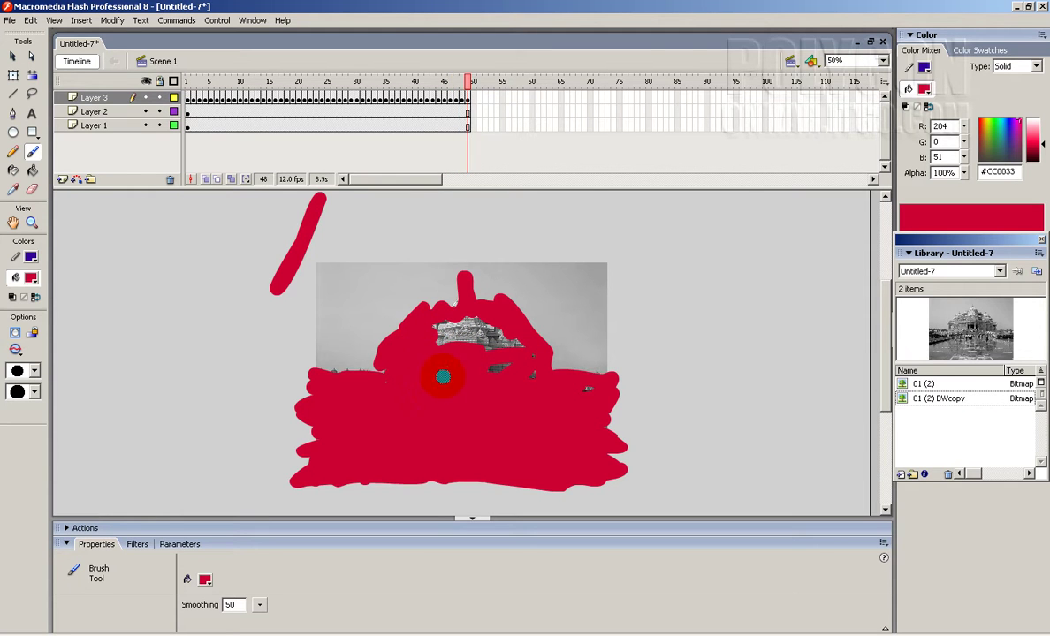
key("F6")
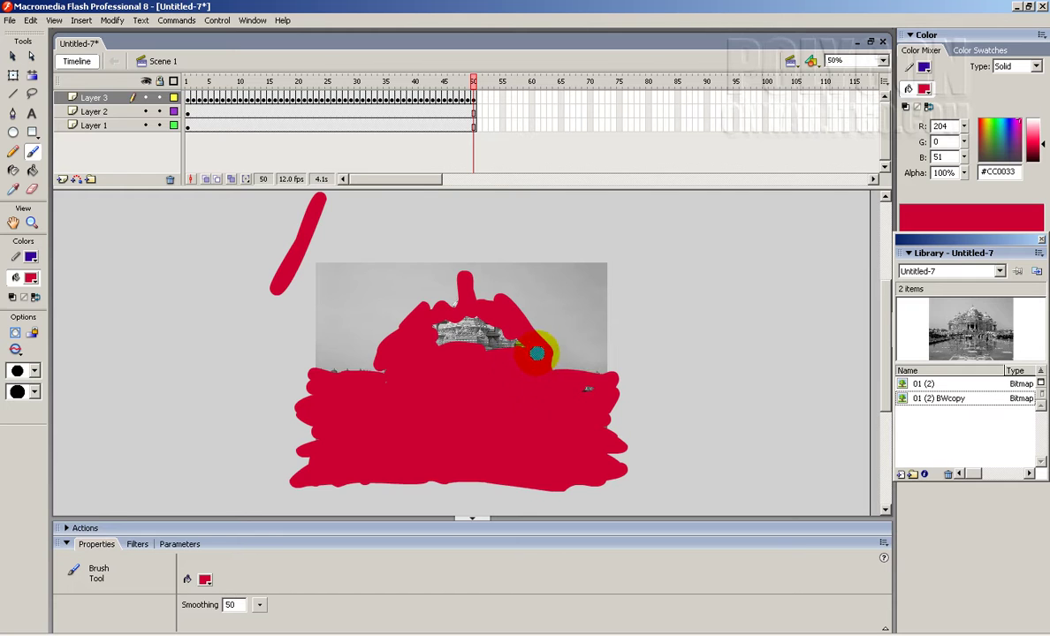
Add keyframes up to frame 55, painting red rightward from the blob and across the top
key("F6")
key("F6")
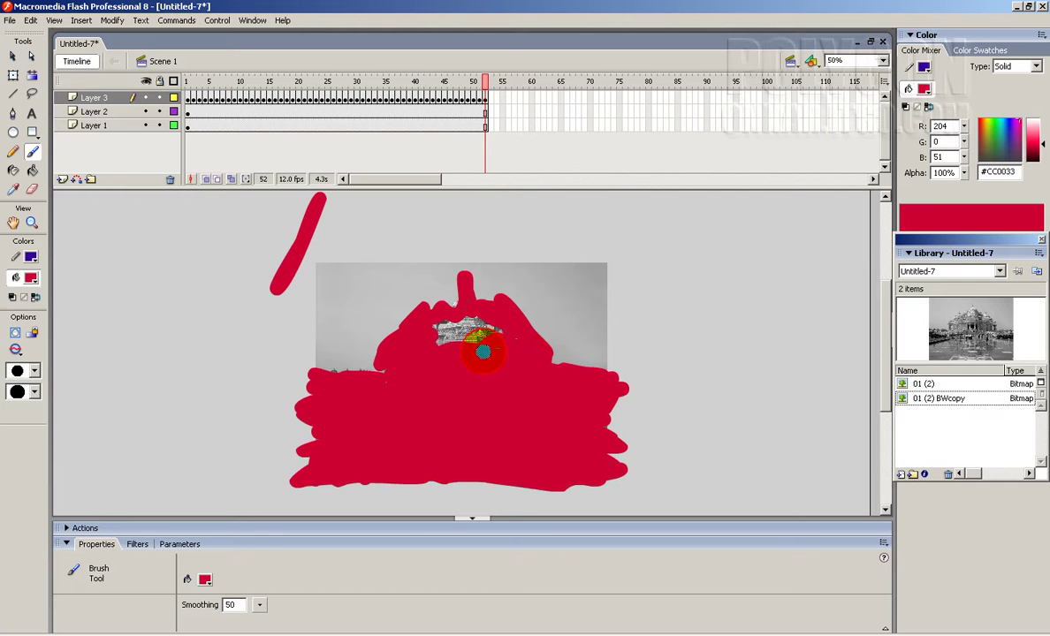
key("F6")
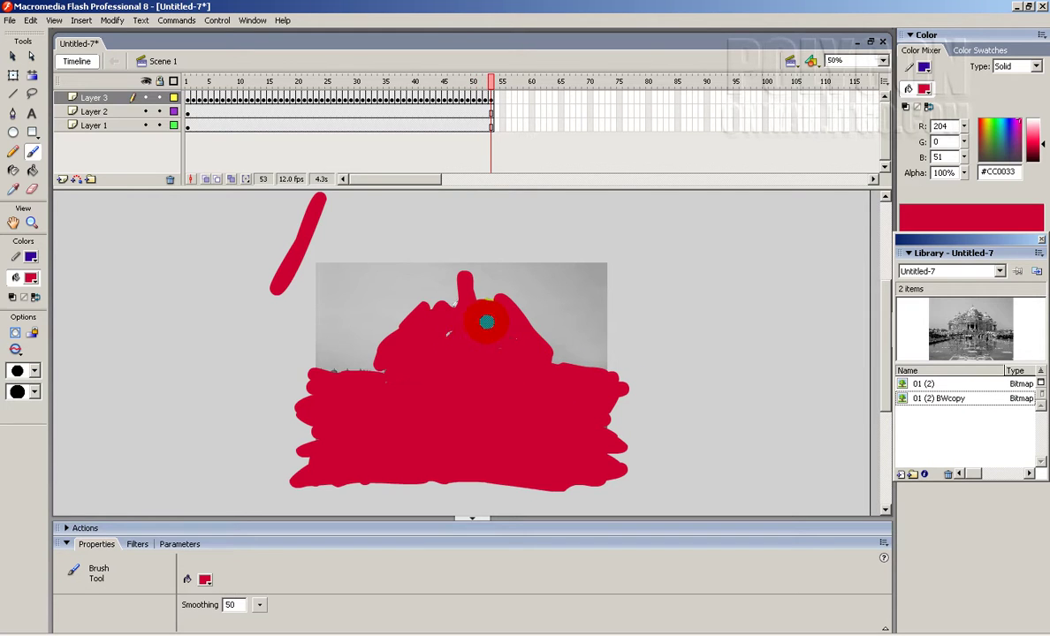
key("F6")
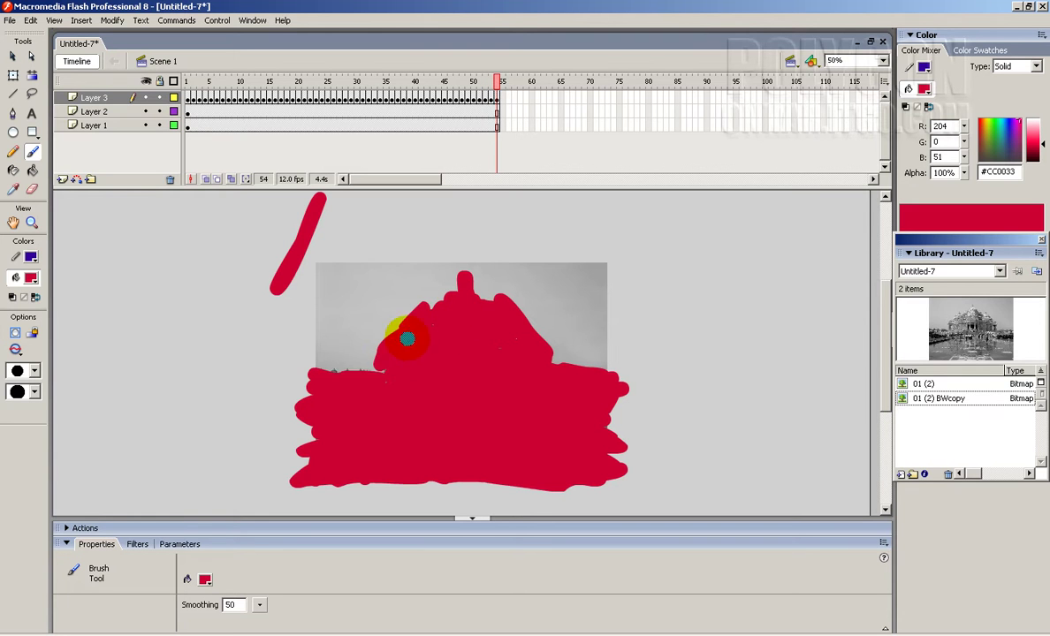
left_click_drag(517, 367, 644, 367)
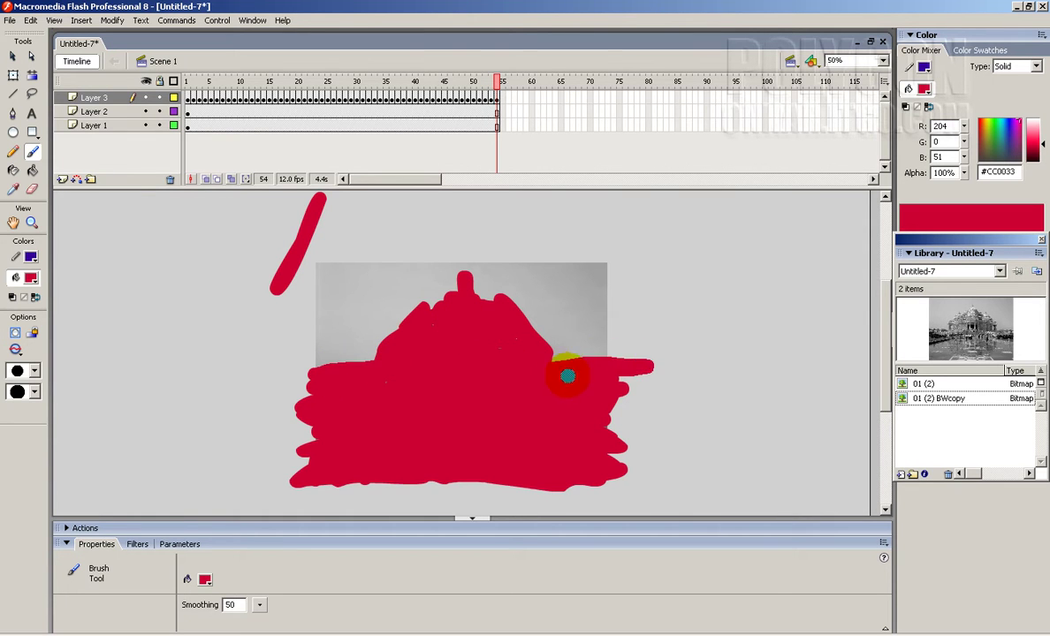
key("F6")
mouse_move(280, 283)
left_mouse_down()
mouse_move(368, 265)
mouse_move(399, 285)
mouse_move(424, 321)
mouse_move(394, 301)
left_mouse_up()
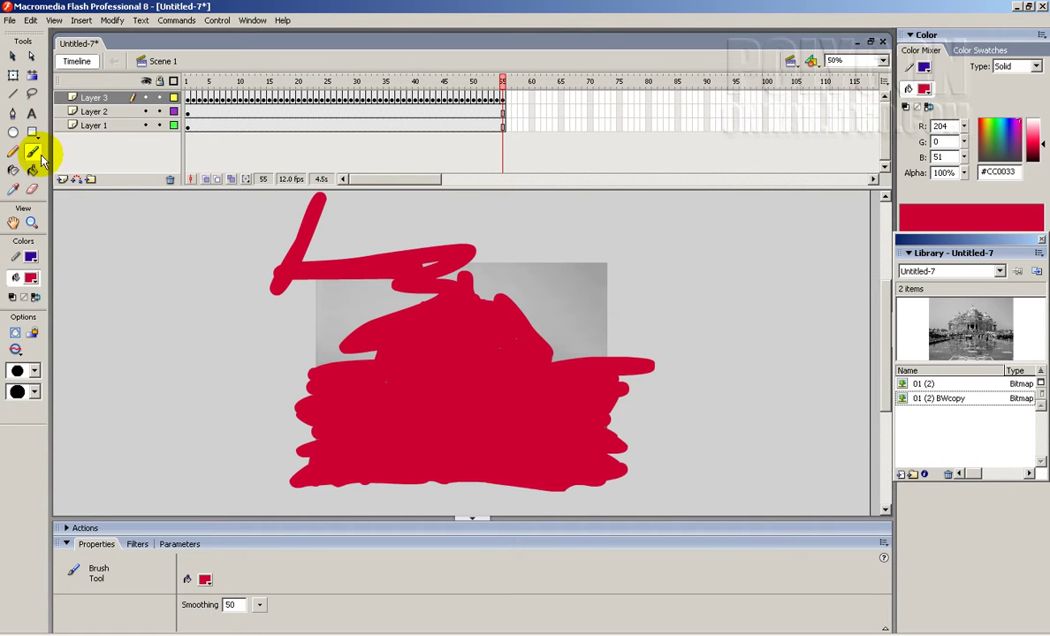
Switch to a square brush shape and paint a red blob on new keyframes
left_click(34, 391)
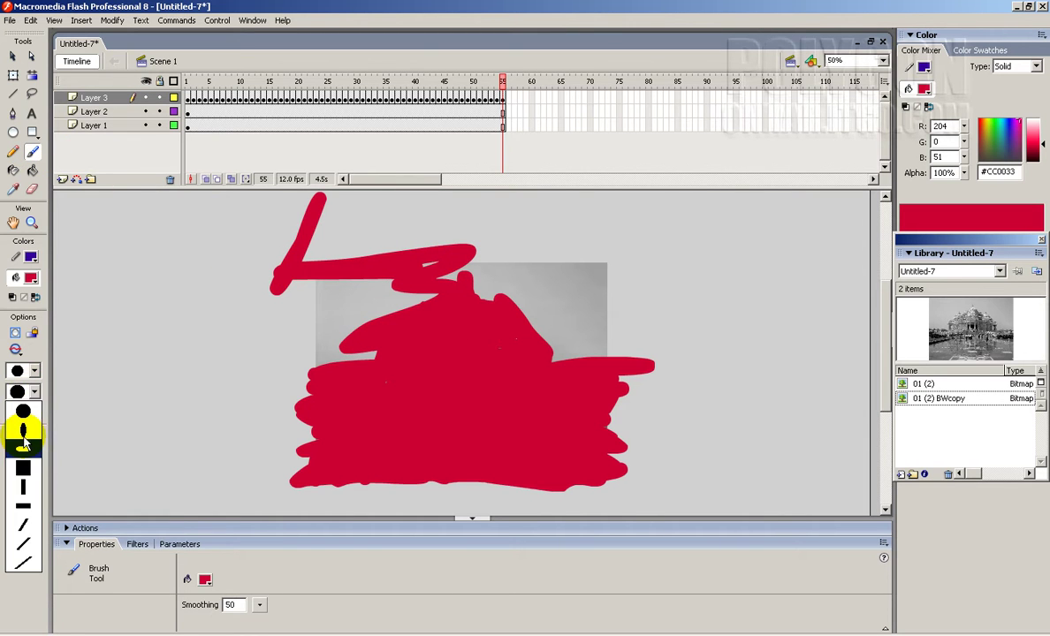
left_click(24, 469)
key("F6")
mouse_move(327, 302)
left_mouse_down()
mouse_move(352, 280)
mouse_move(333, 270)
mouse_move(333, 253)
mouse_move(312, 351)
mouse_move(321, 369)
mouse_move(346, 332)
left_mouse_up()
key("F6")
key("F6")
key("F6")
Keyframe through frame 66 until red covers the whole photo, then test the movie
key("F6")
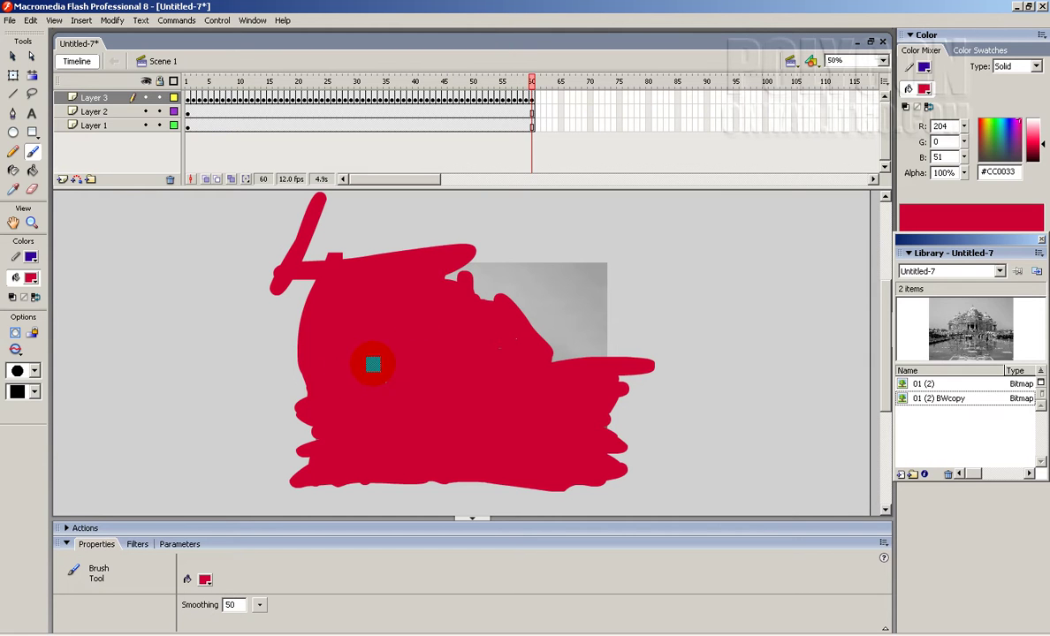
key("F6")
mouse_move(429, 277)
left_mouse_down()
mouse_move(481, 292)
mouse_move(438, 292)
left_mouse_up()
key("F6")
mouse_move(528, 300)
left_mouse_down()
mouse_move(499, 304)
mouse_move(604, 281)
mouse_move(604, 321)
mouse_move(579, 327)
left_mouse_up()
key("F6")
key("F6")
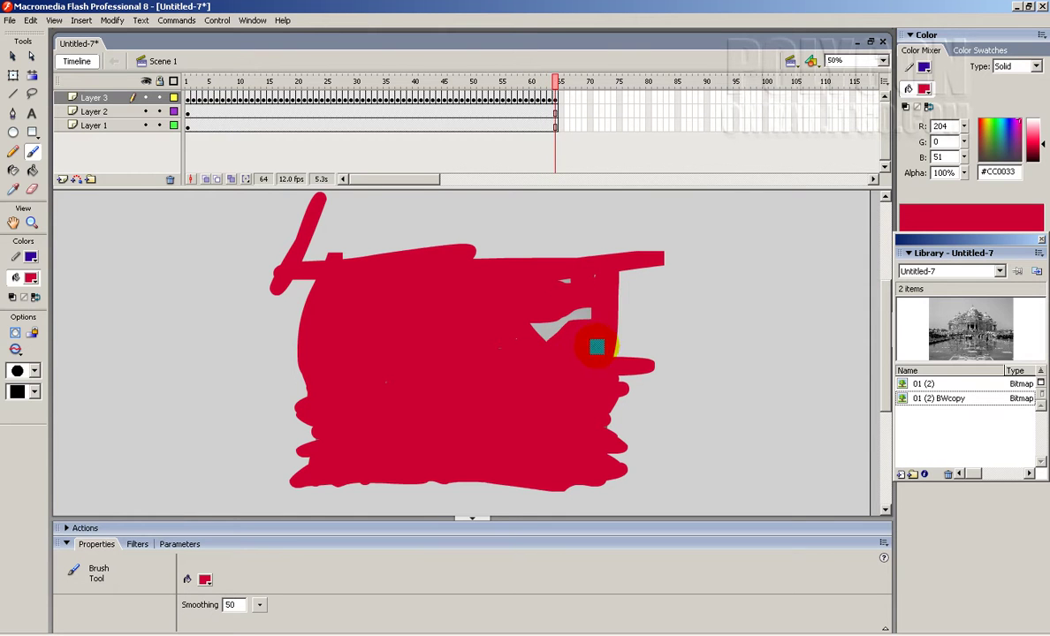
left_click_drag(521, 349, 582, 313)
key("F6")
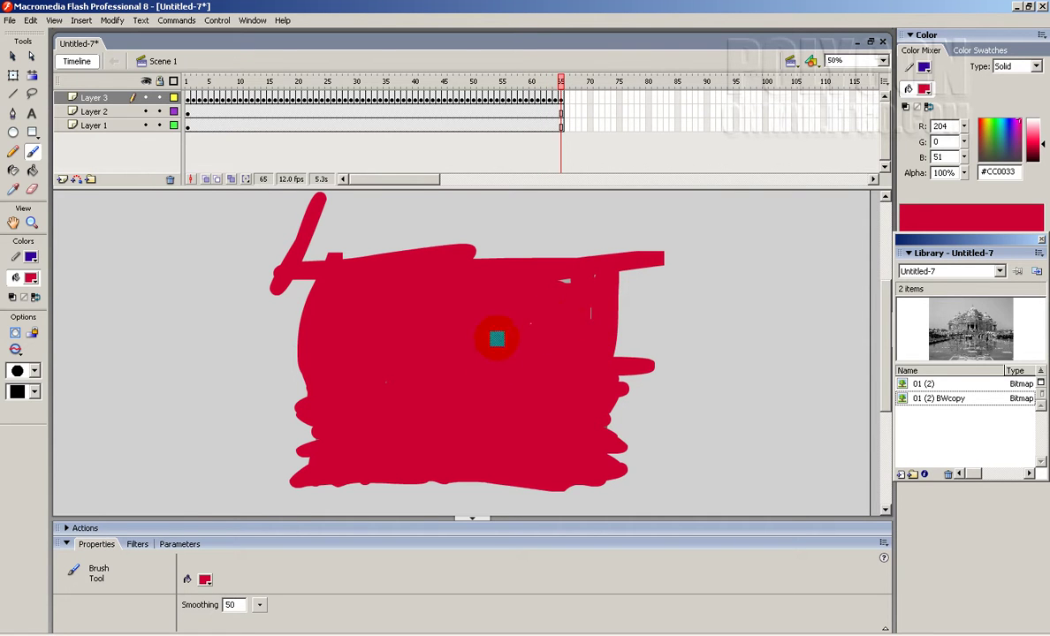
key("F6")
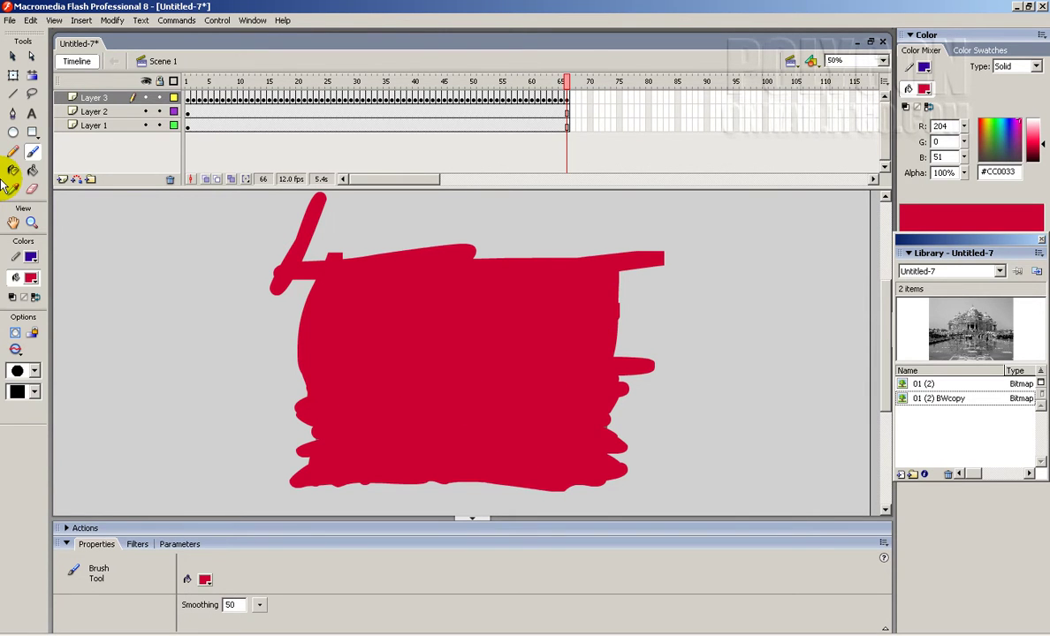
key("ctrl+Return")
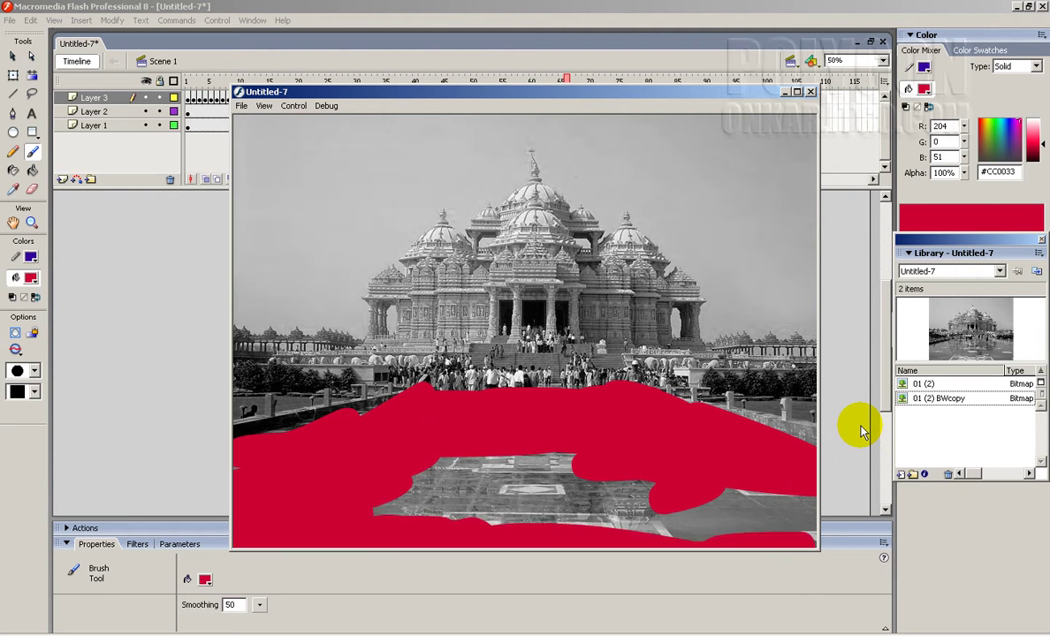
Close the test player and open Actions for frame 66 of Layer 3
left_click(811, 91)
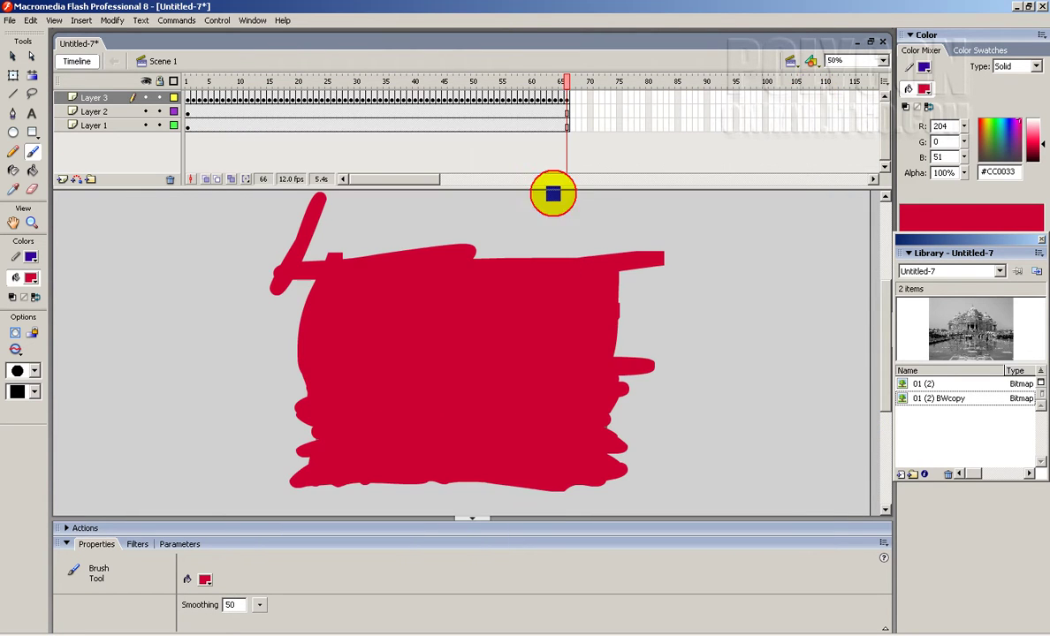
left_click(568, 100)
right_click(568, 100)
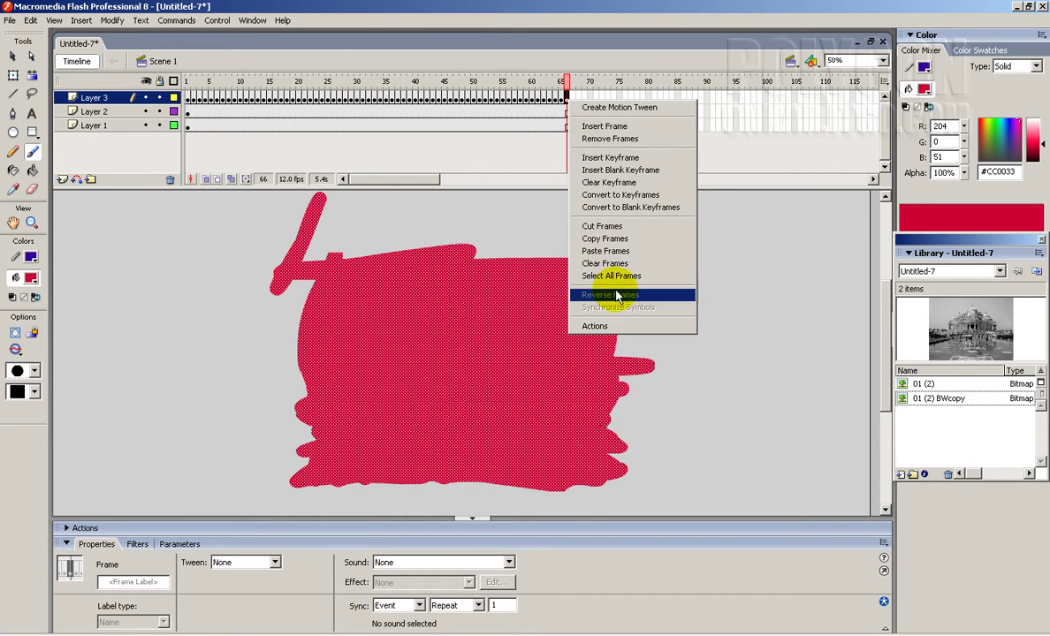
left_click(596, 324)
Add a stop() action to frame 66, test the movie, and close the player
left_click(219, 269)
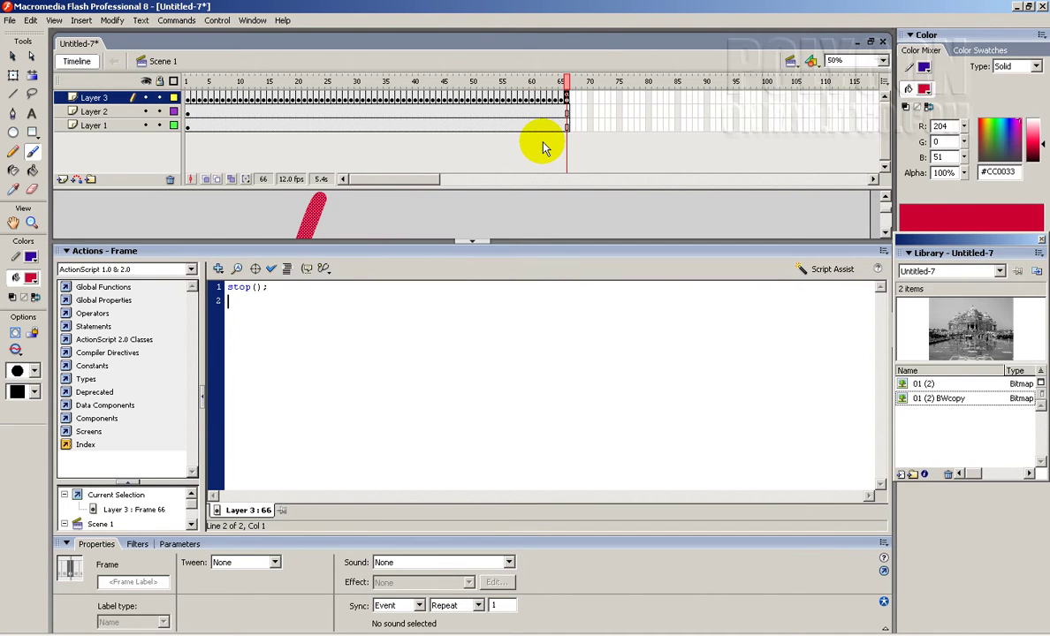
key("ctrl+Return")
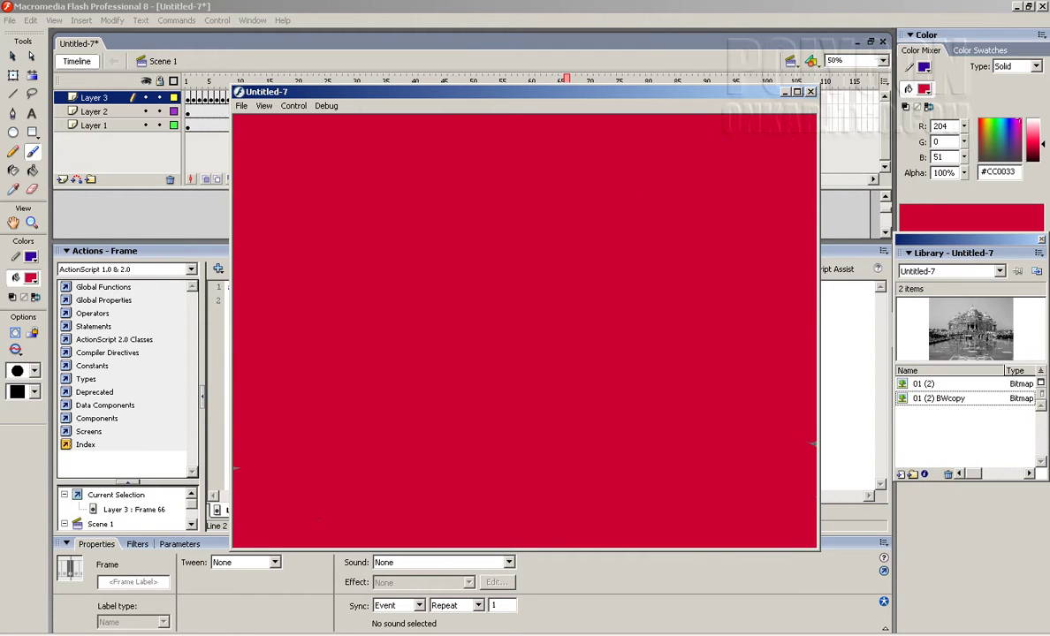
left_click(811, 92)
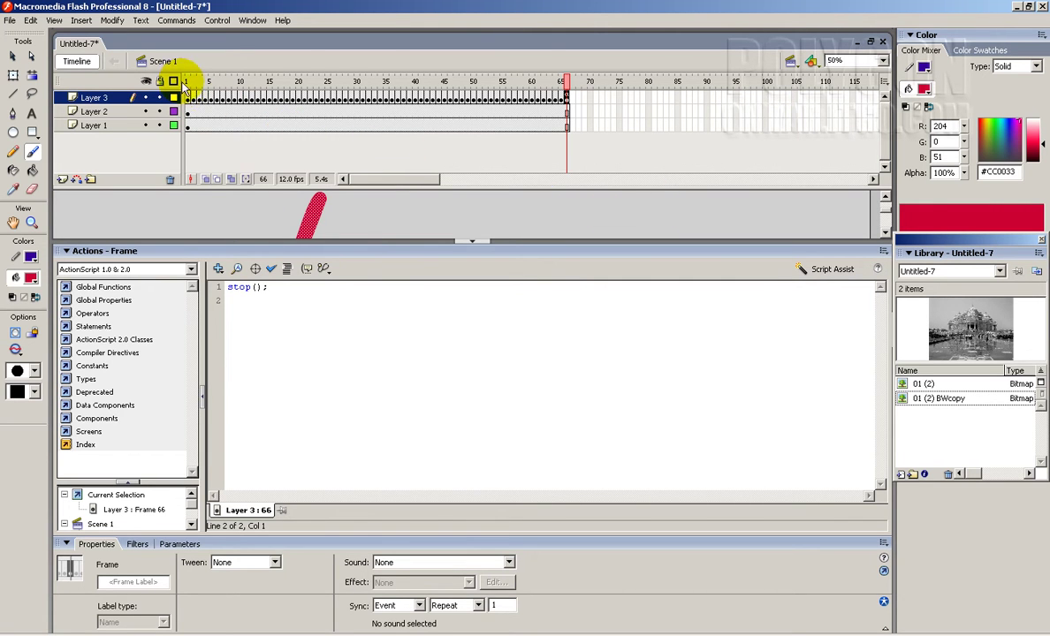
Move the playhead to frame 3, turn Layer 3 into a mask, and test the masked animation
left_click_drag(179, 82, 198, 81)
left_click(294, 253)
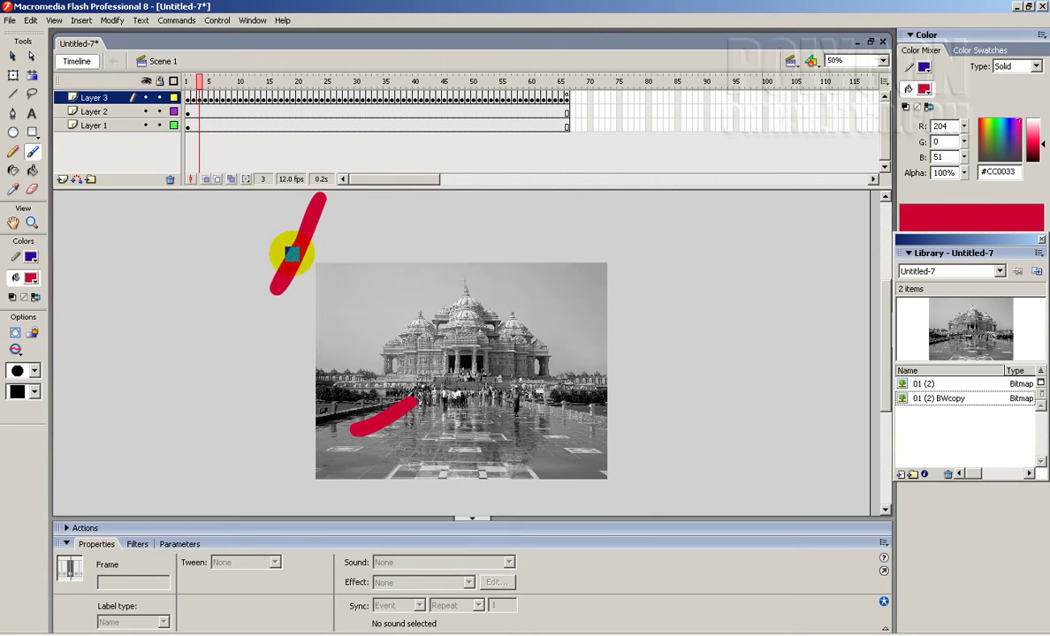
right_click(100, 97)
left_click(133, 210)
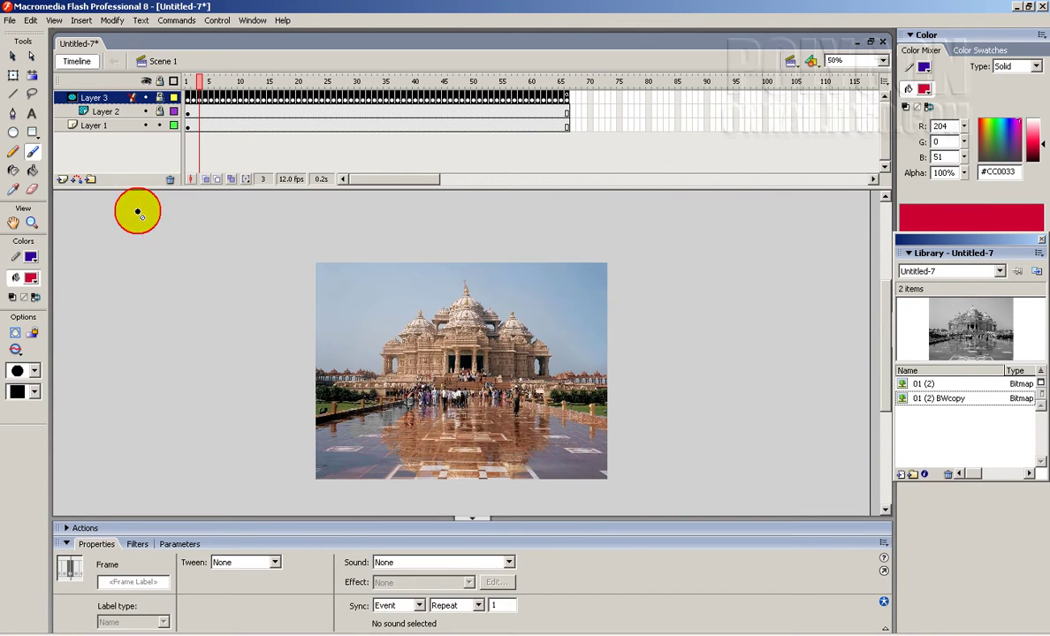
key("ctrl+Return")
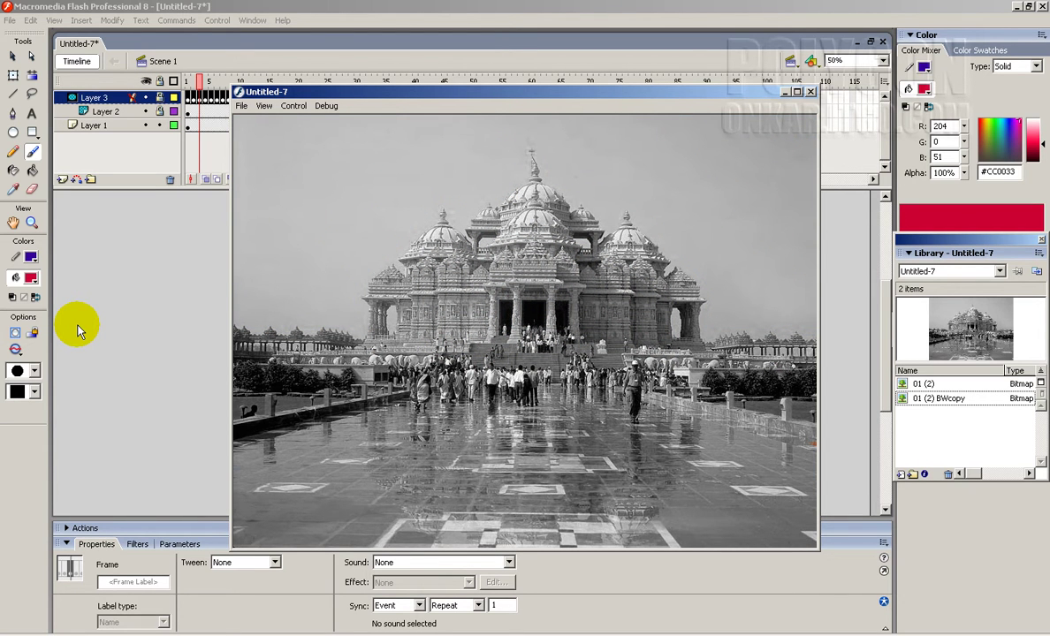
left_click(810, 92)
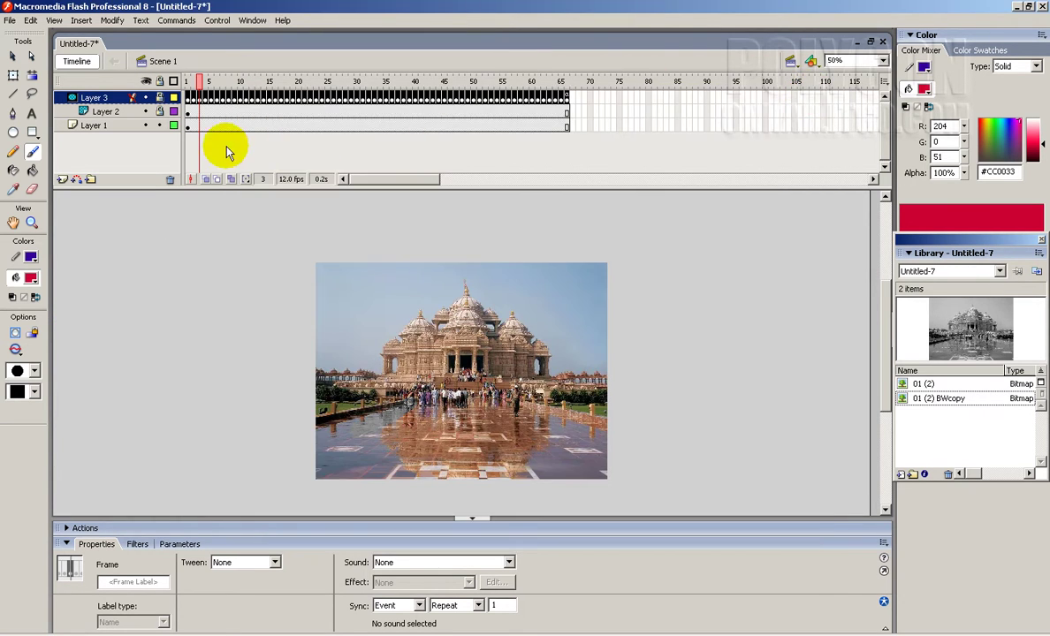
Unlock Layer 2, move it below Layer 1, and lock Layer 1
left_click(123, 112)
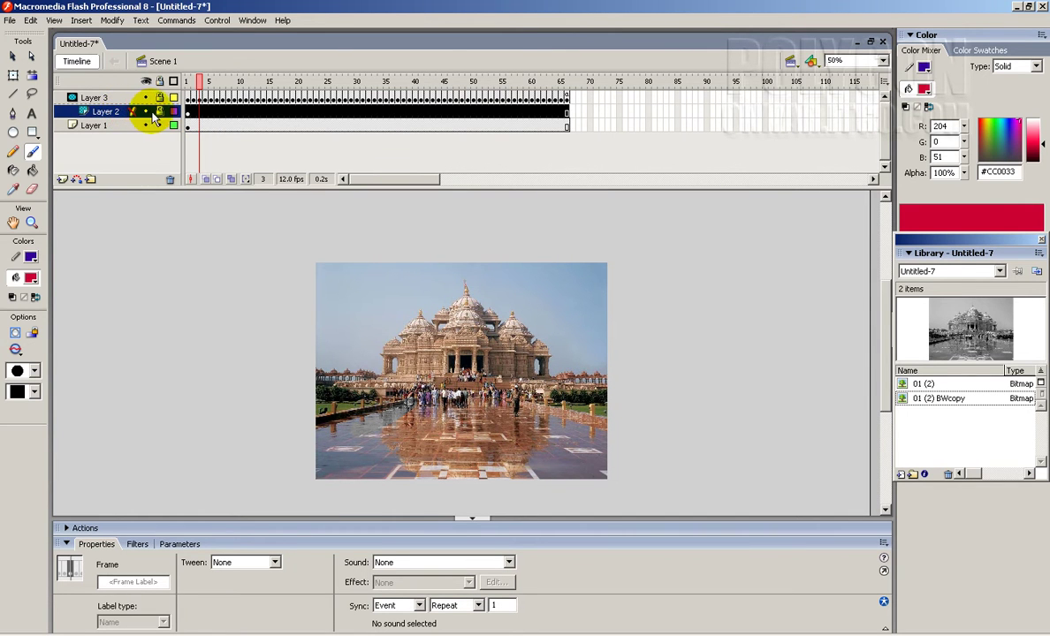
left_click(156, 112)
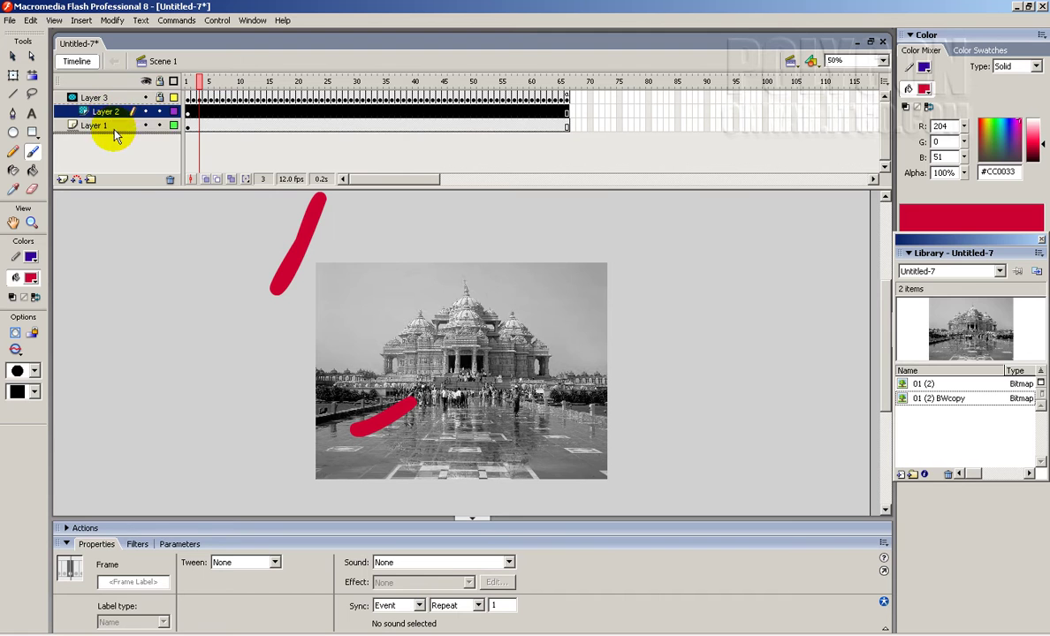
left_click_drag(113, 133, 111, 132)
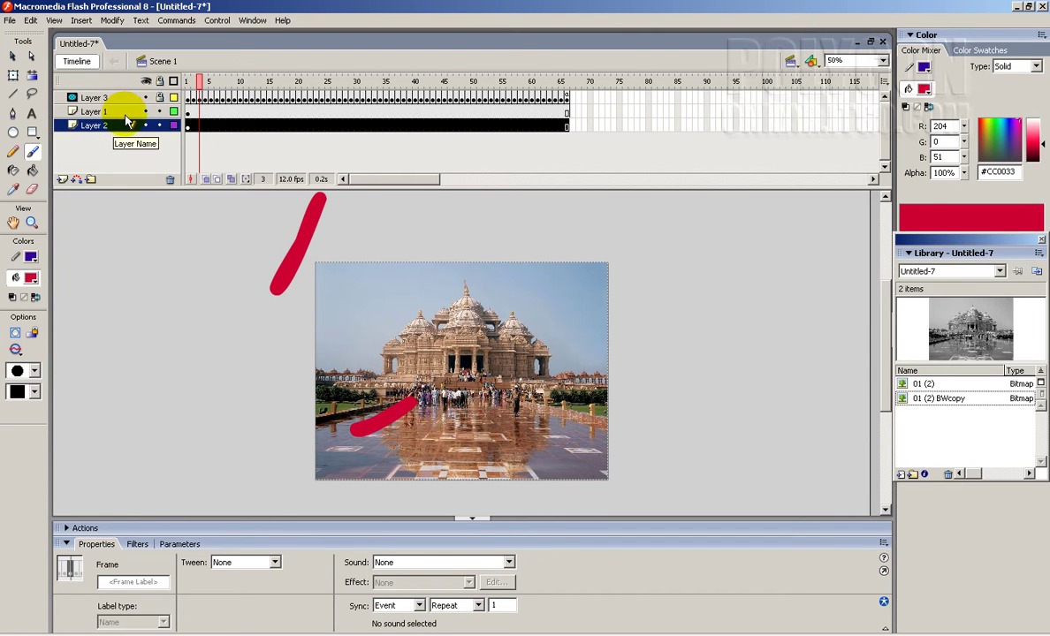
left_click(160, 111)
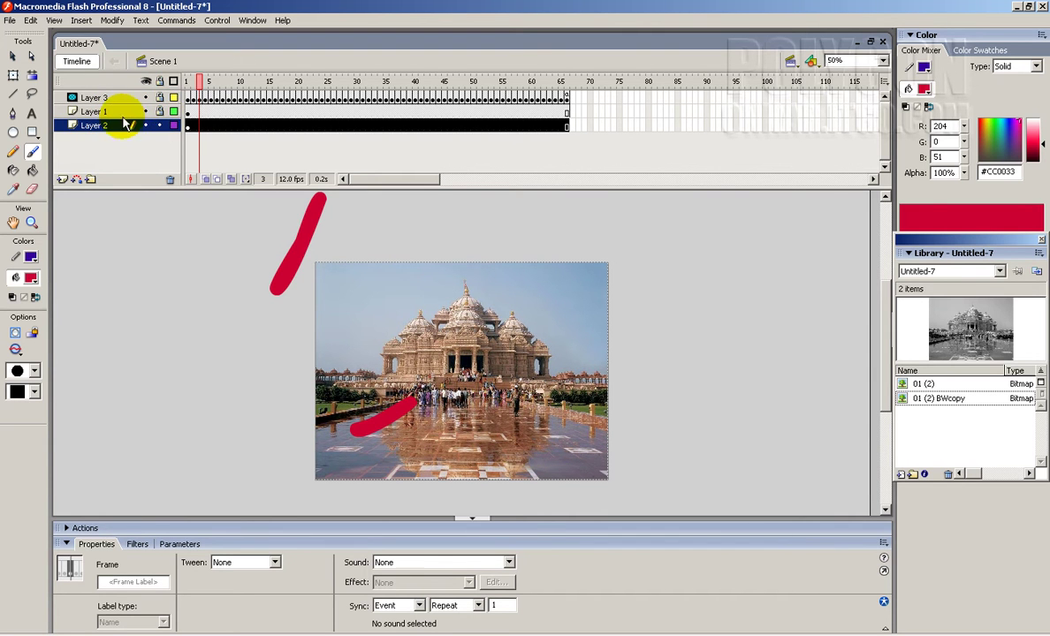
Set Layer 1's type to Masked in Layer Properties and test the colour reveal
right_click(125, 112)
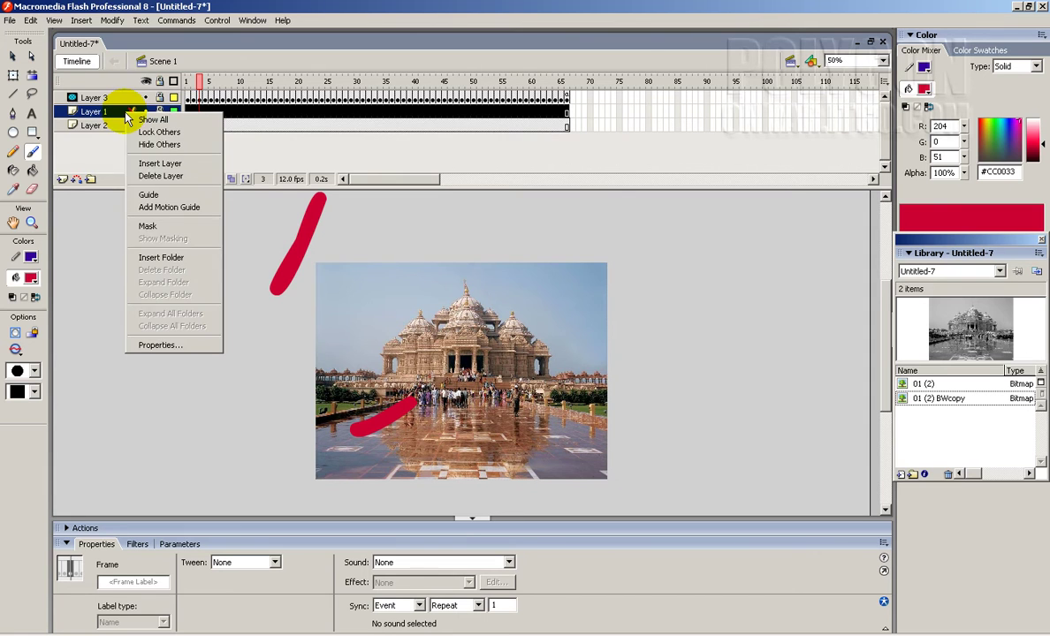
left_click(176, 346)
left_click(492, 339)
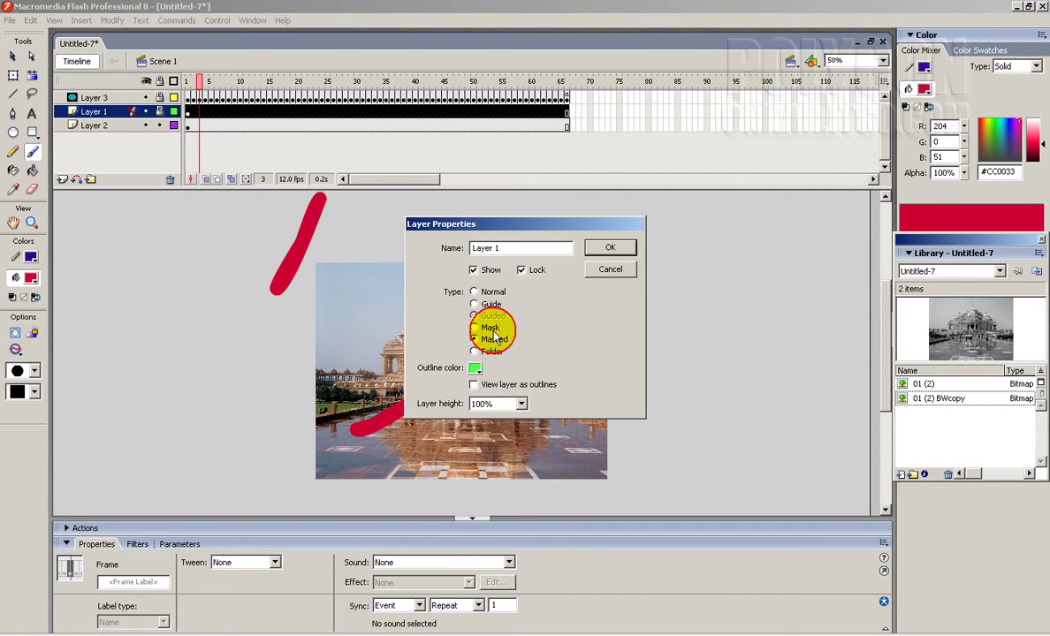
left_click(609, 247)
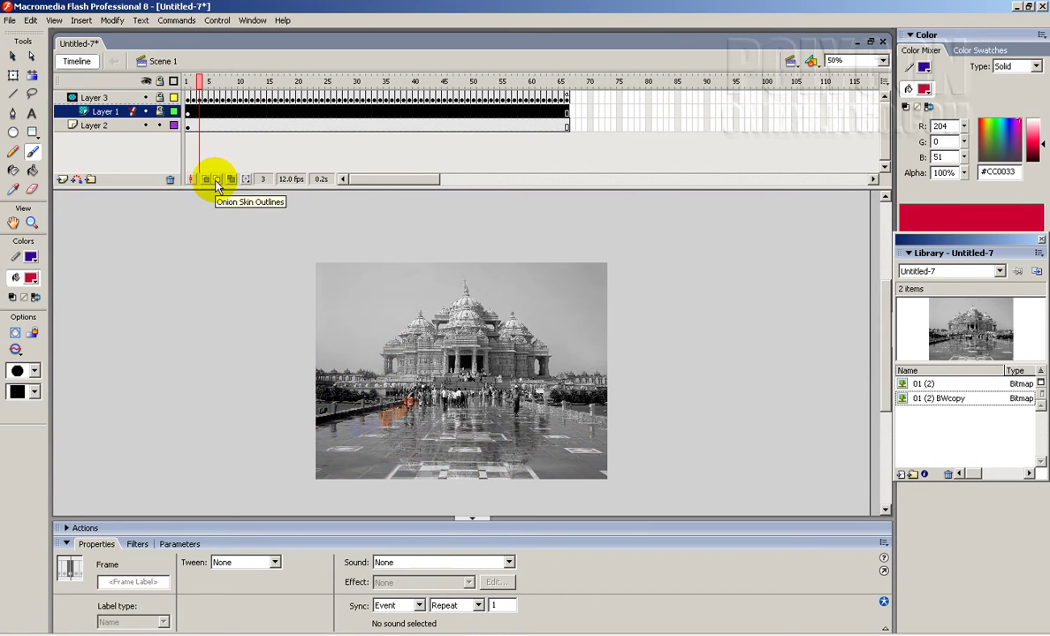
key("ctrl+Return")
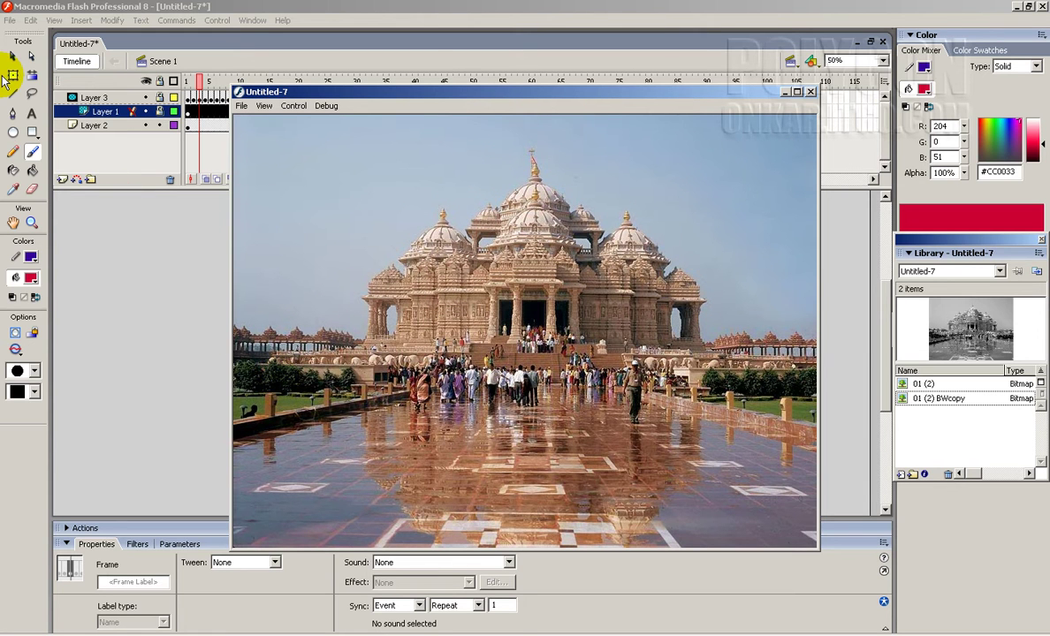
left_click(809, 91)
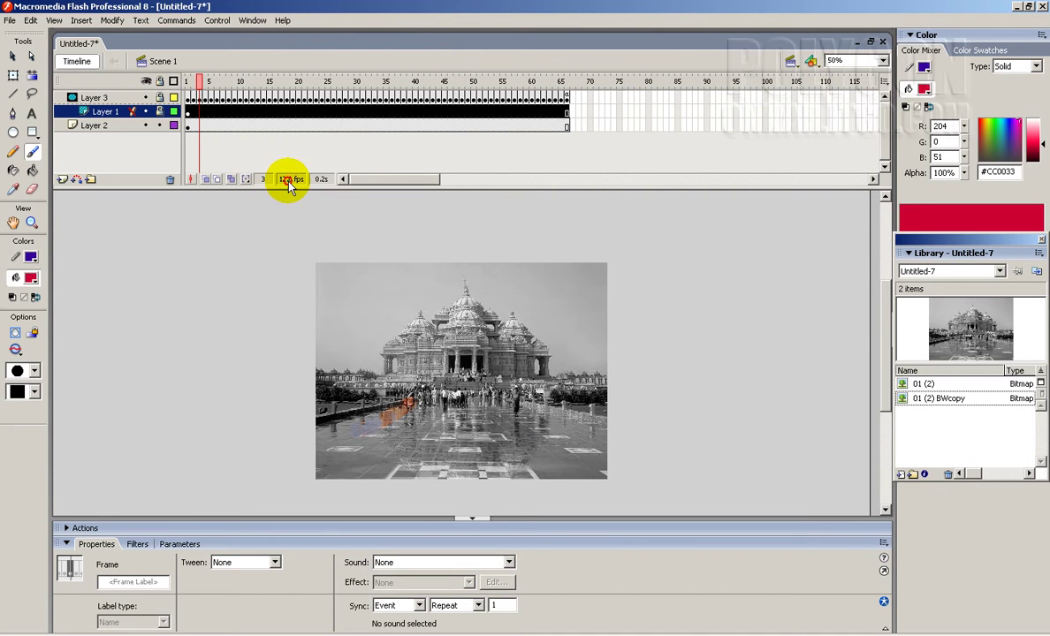
Set the document frame rate to 5 fps and test-export the movie
double_click(290, 181)
double_click(480, 368)
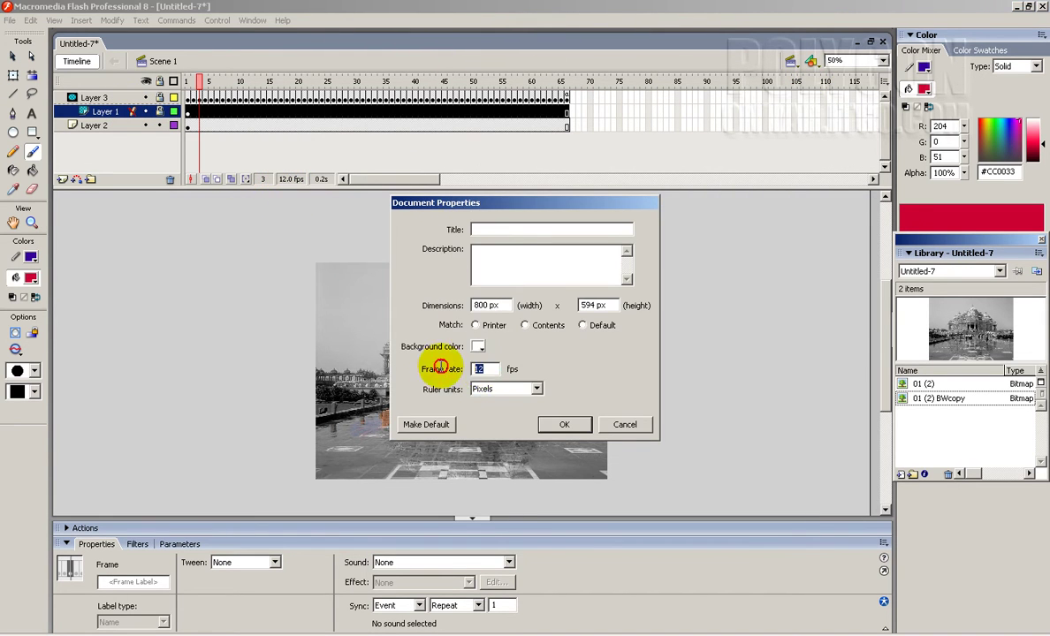
type("5")
key("Return")
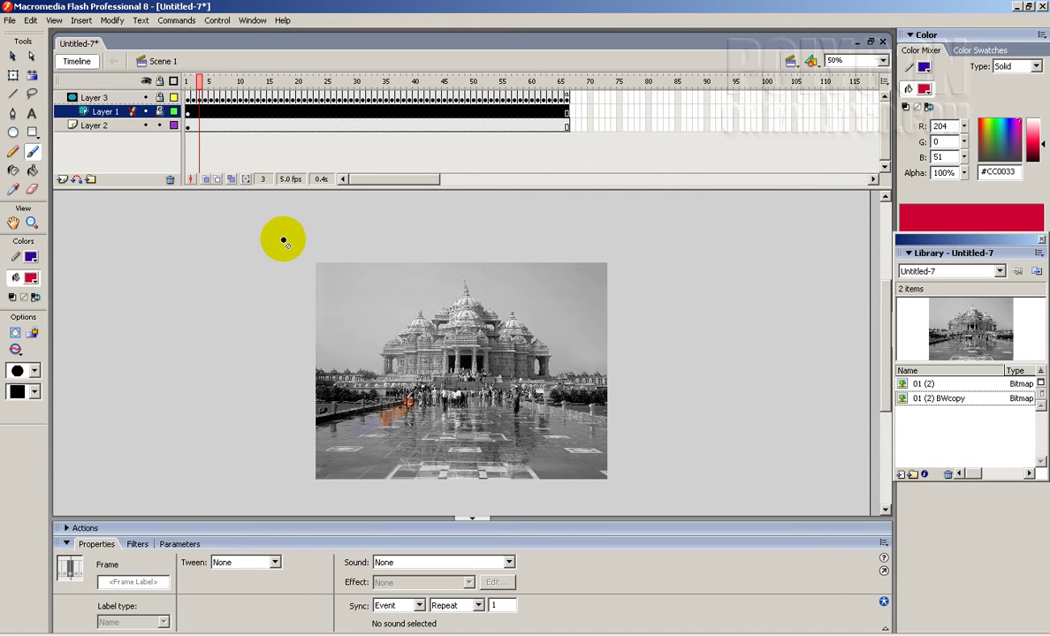
key("ctrl+Return")
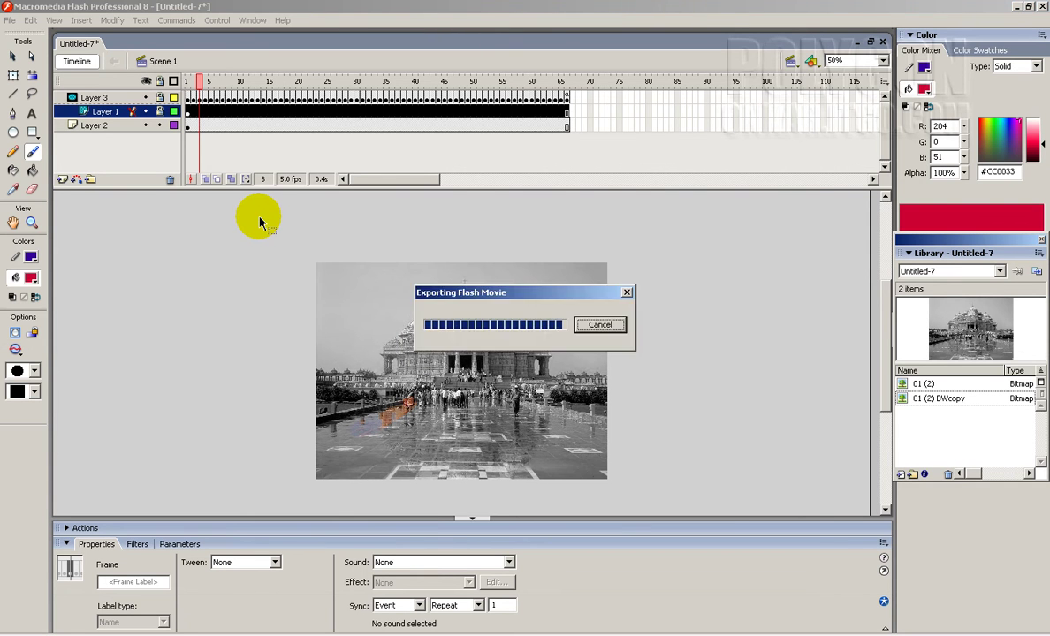